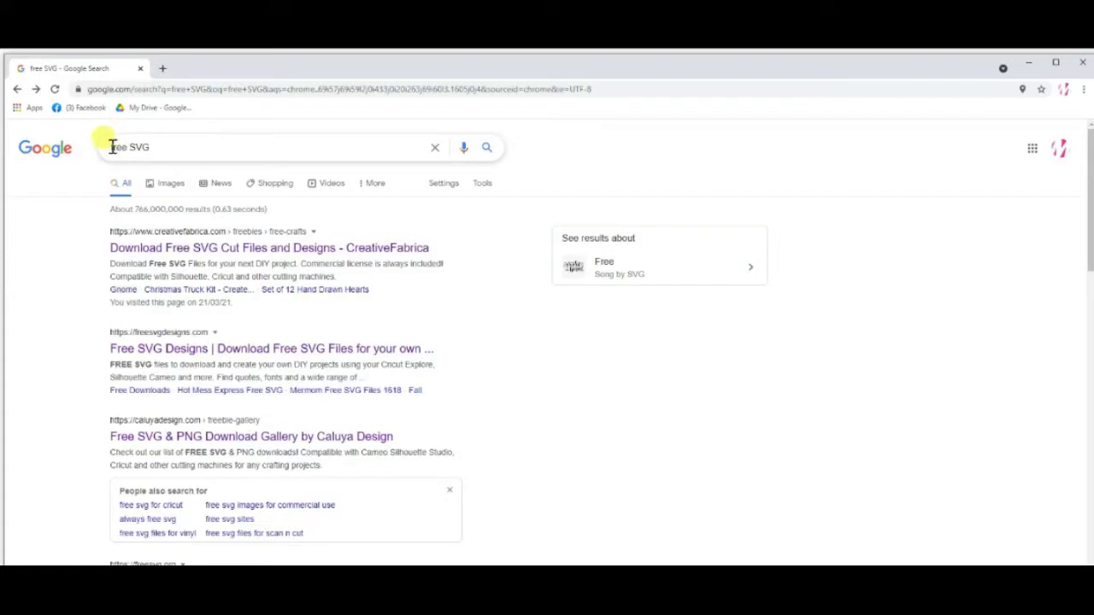
# Open the Caluya Design free SVG gallery from the search results and browse it.
pyautogui.moveTo(158, 146); pyautogui.dragTo(168, 146)
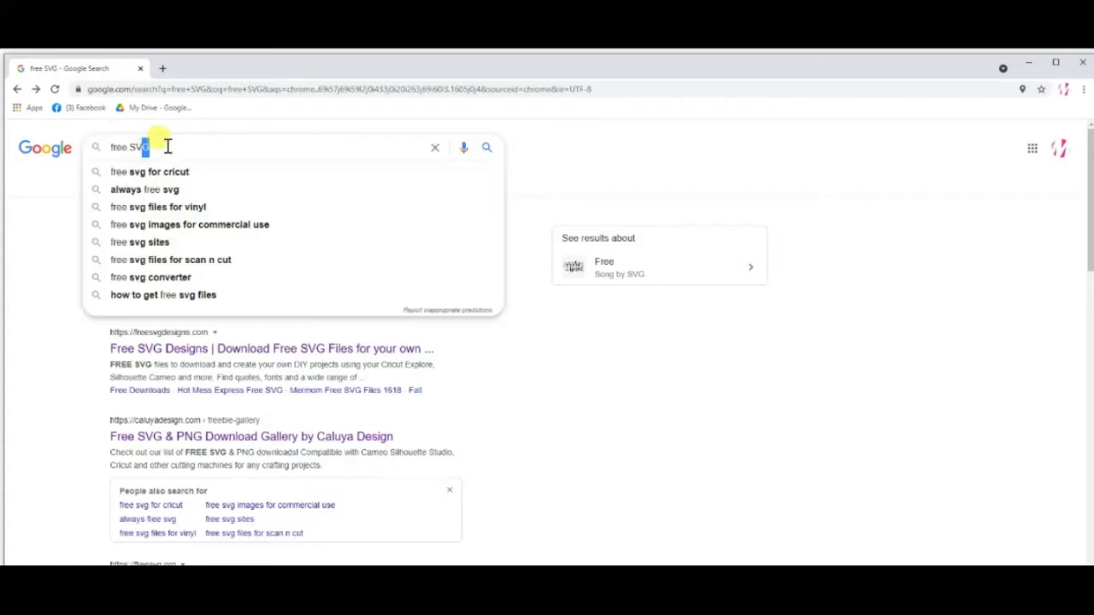
pyautogui.click(51, 268)
pyautogui.scroll(-2, 195, 312)
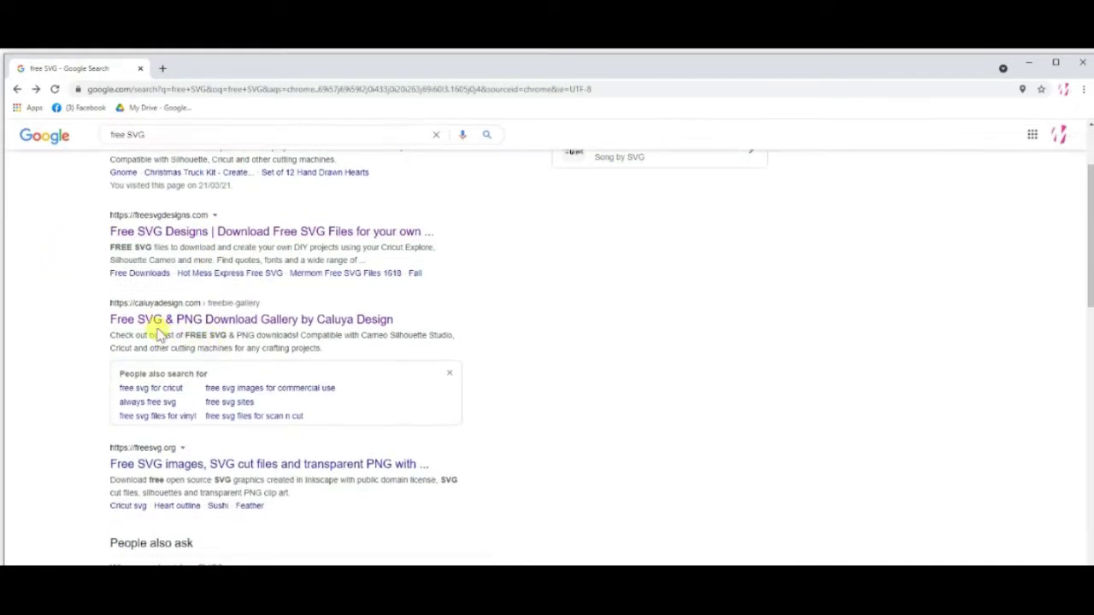
pyautogui.click(158, 318)
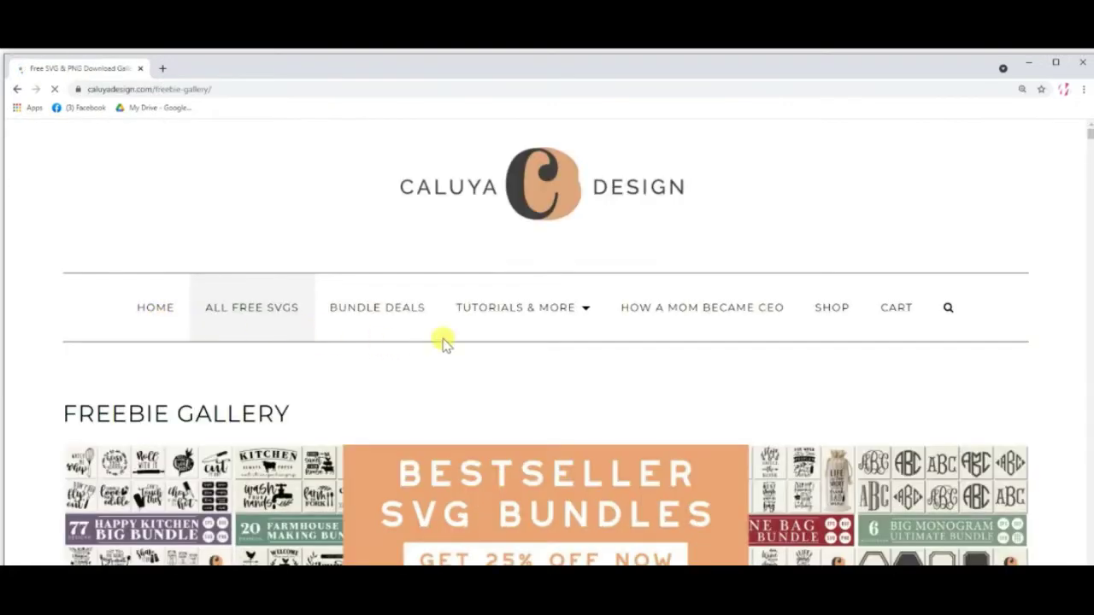
pyautogui.scroll(-5, 589, 379)
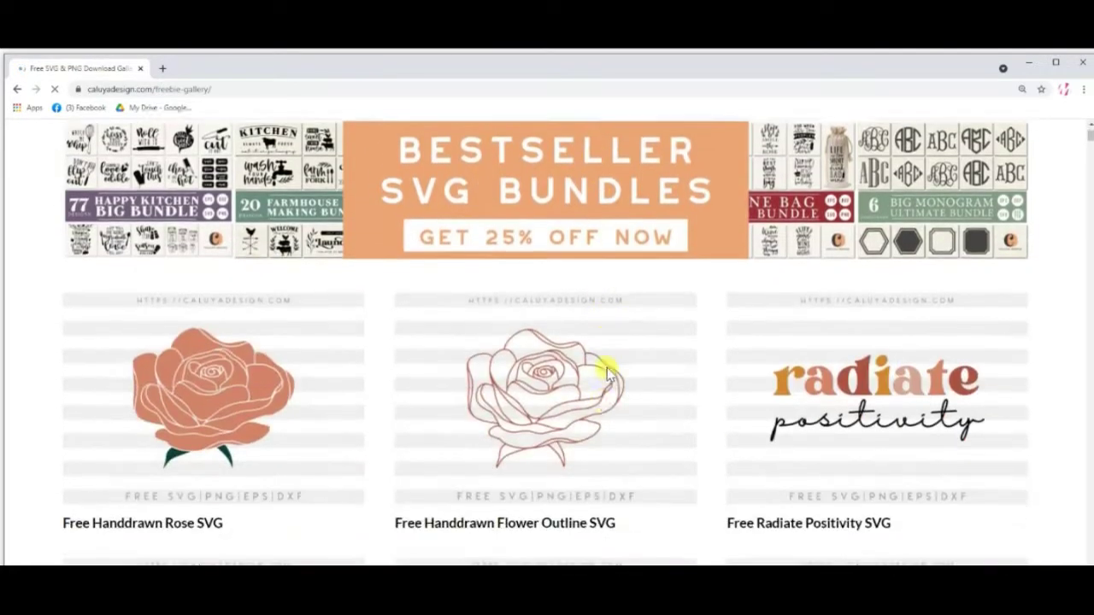
pyautogui.scroll(-9, 731, 366)
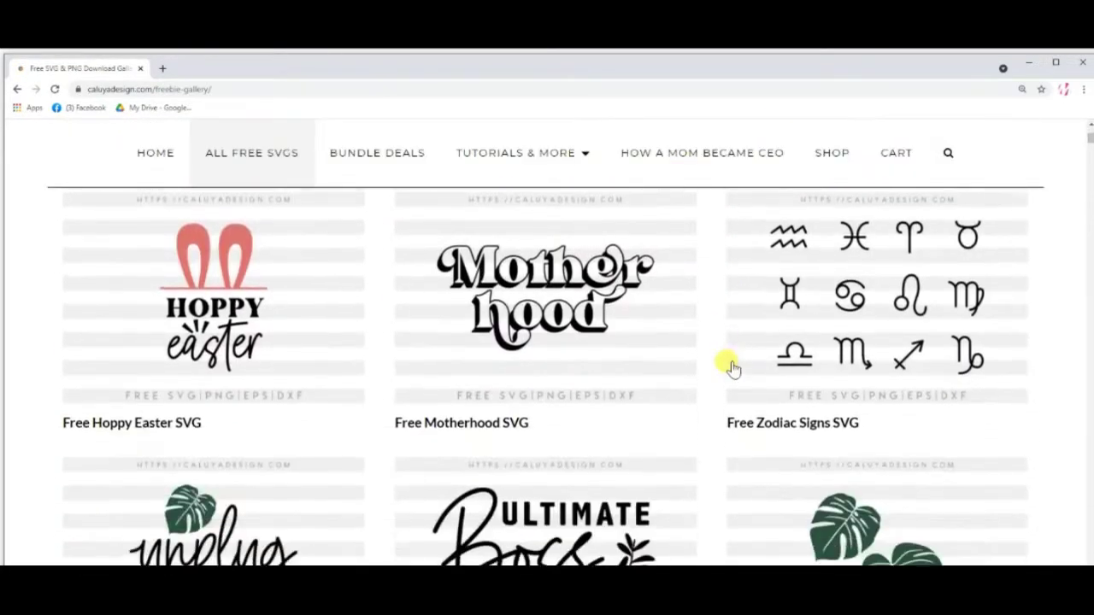
pyautogui.scroll(-4, 730, 366)
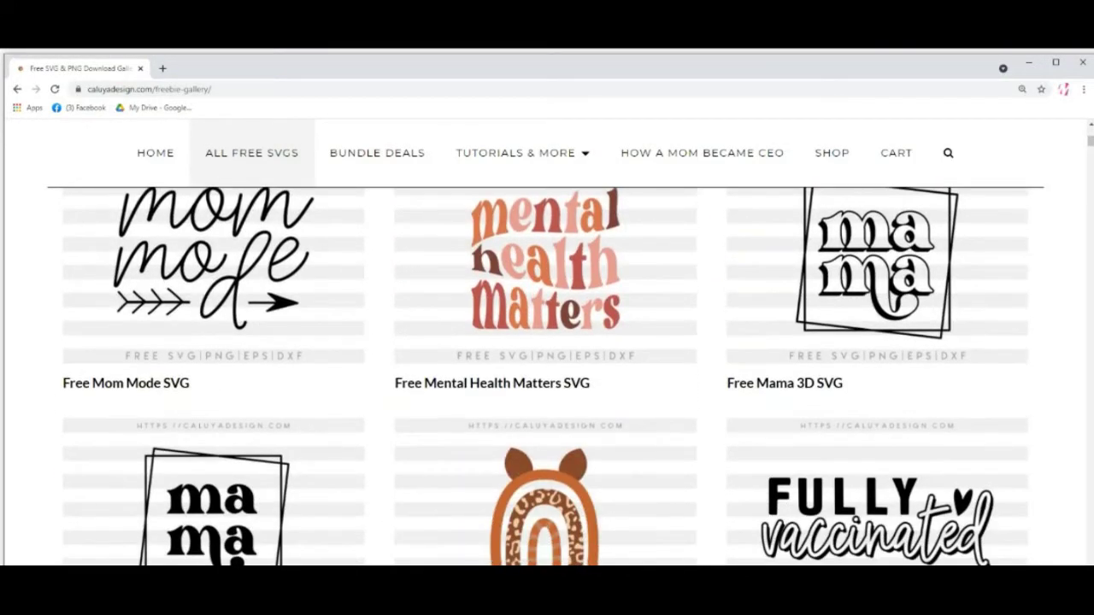
pyautogui.moveTo(1088, 146)
pyautogui.mouseDown()
pyautogui.moveTo(1091, 199)
pyautogui.moveTo(1091, 136)
pyautogui.mouseUp()
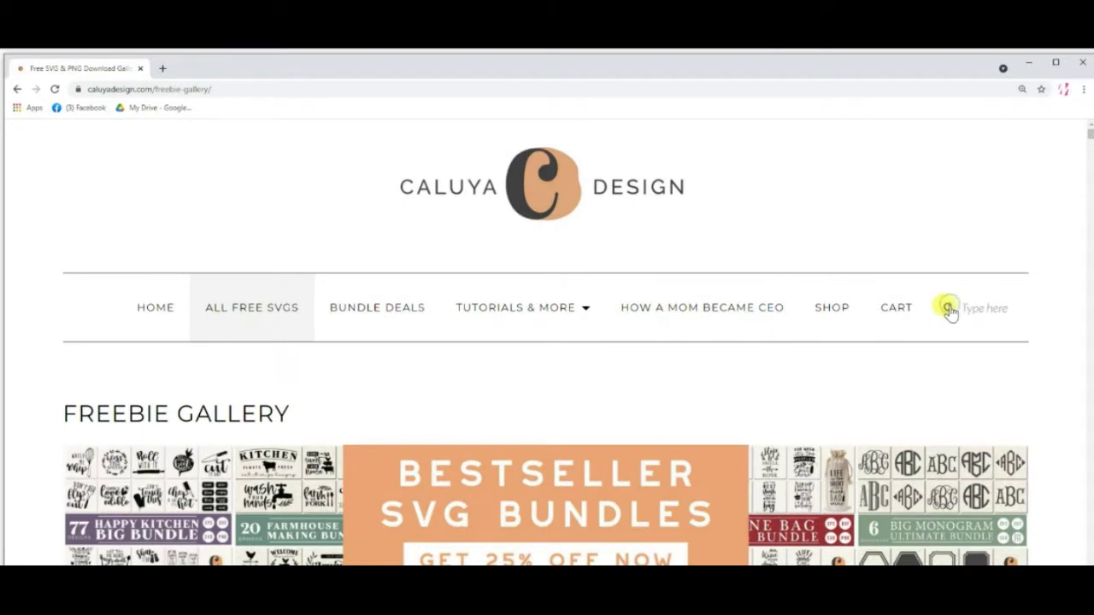
# Search the Caluya Design site for 'crea'.
pyautogui.click(982, 307)
pyautogui.click(946, 311)
pyautogui.write('create')
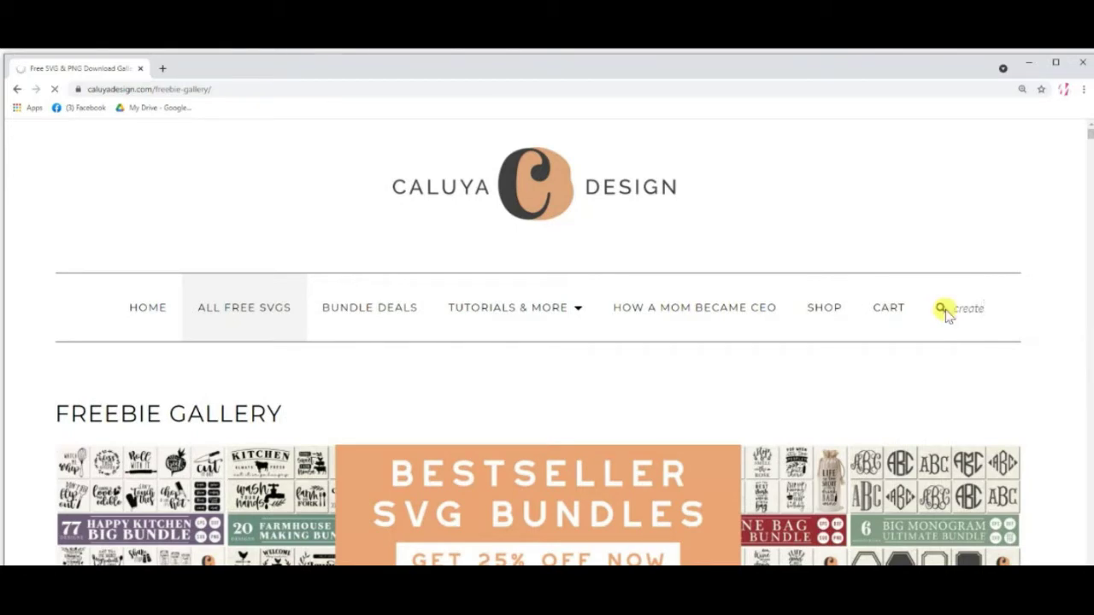
# Scroll to the Create to Inspire download and show the downloaded zip in its folder.
pyautogui.scroll(-2, 582, 374)
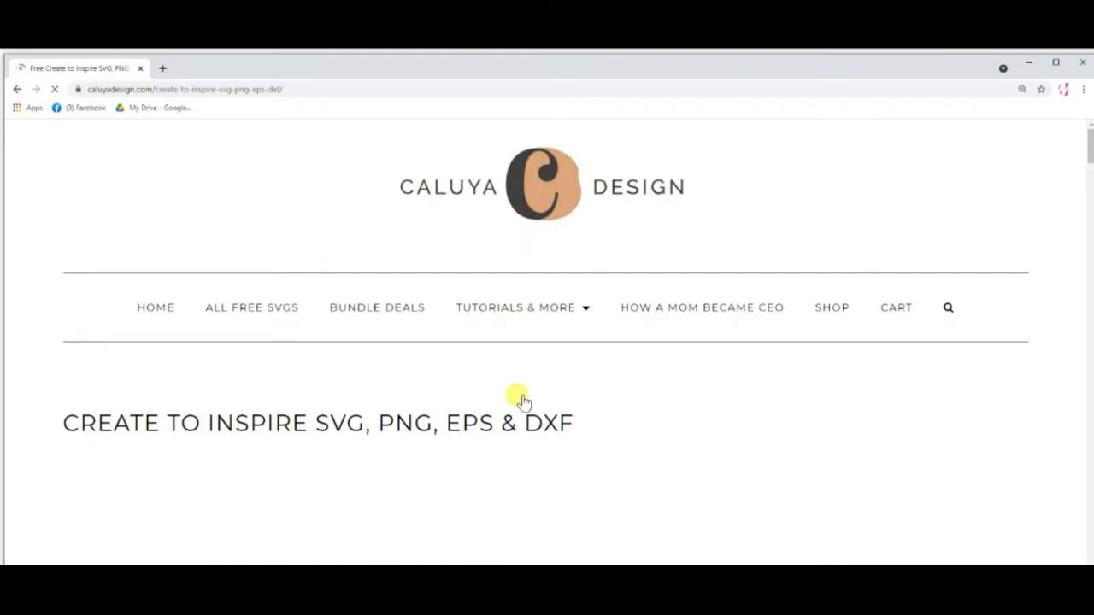
pyautogui.scroll(-6, 552, 410)
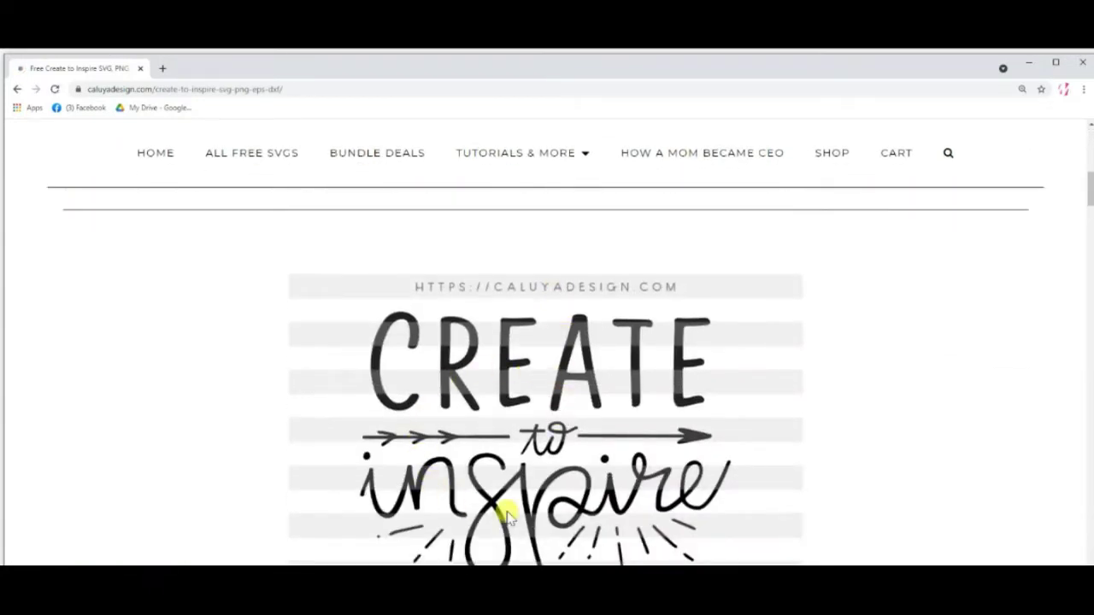
pyautogui.scroll(-6, 524, 410)
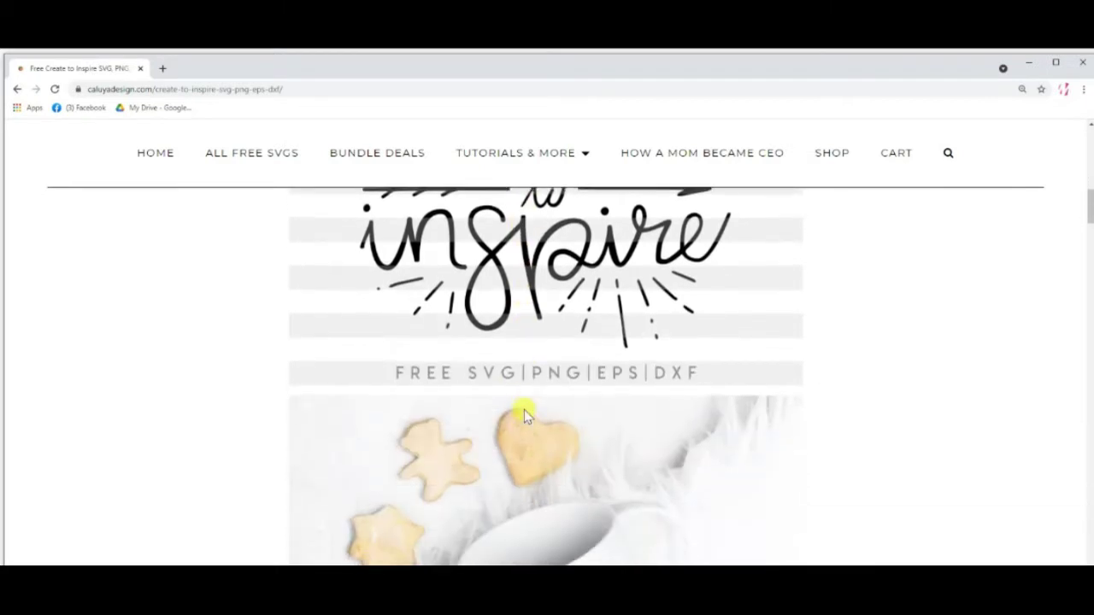
pyautogui.scroll(-4, 541, 409)
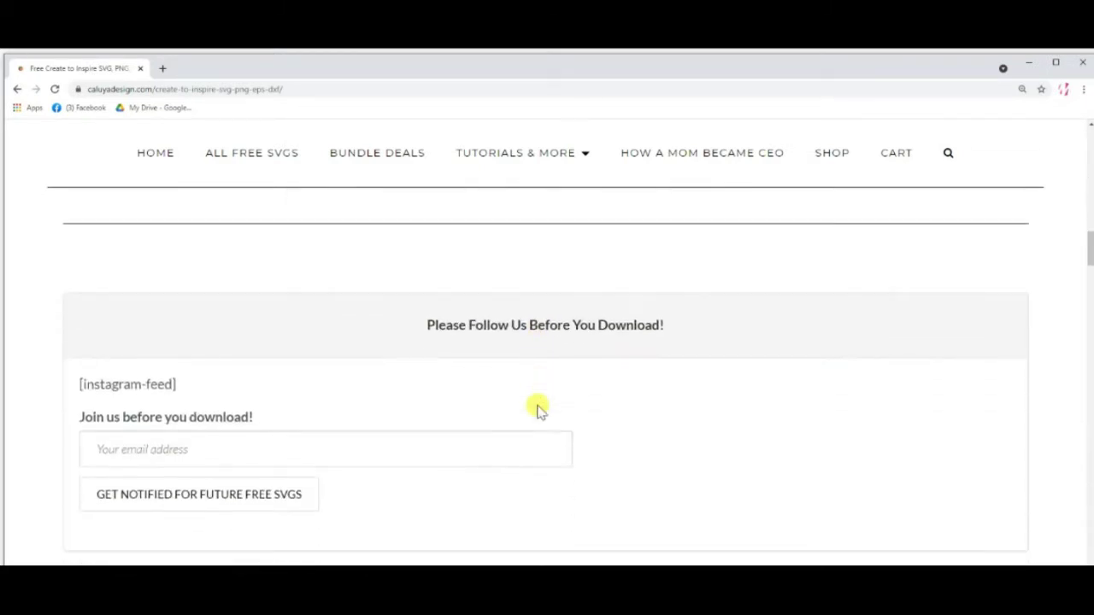
pyautogui.scroll(-5, 538, 408)
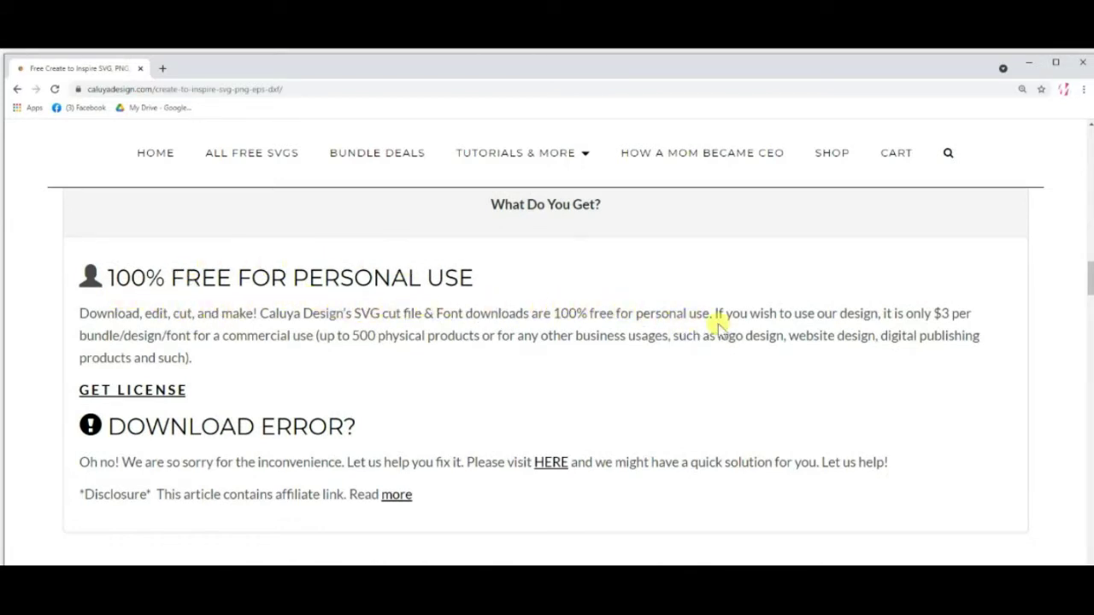
pyautogui.scroll(-7, 298, 414)
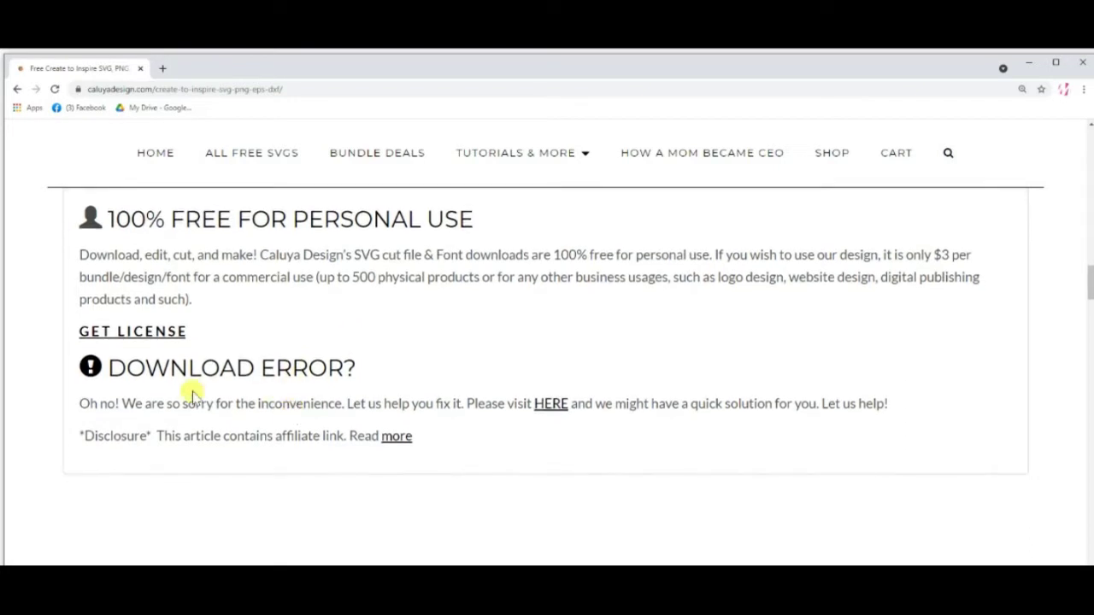
pyautogui.scroll(-1, 314, 400)
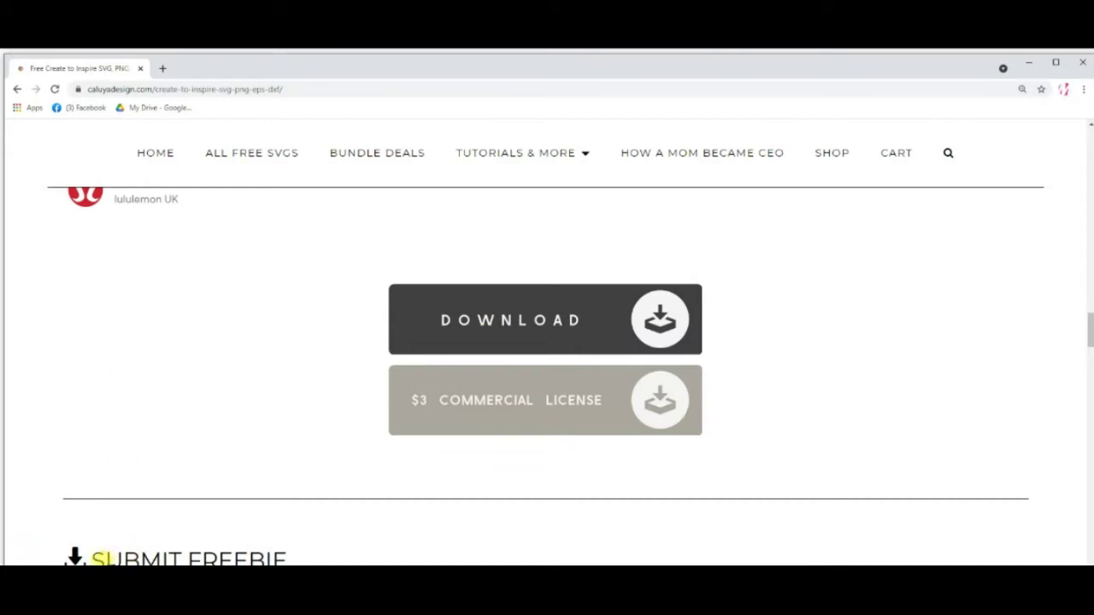
pyautogui.rightClick(121, 564)
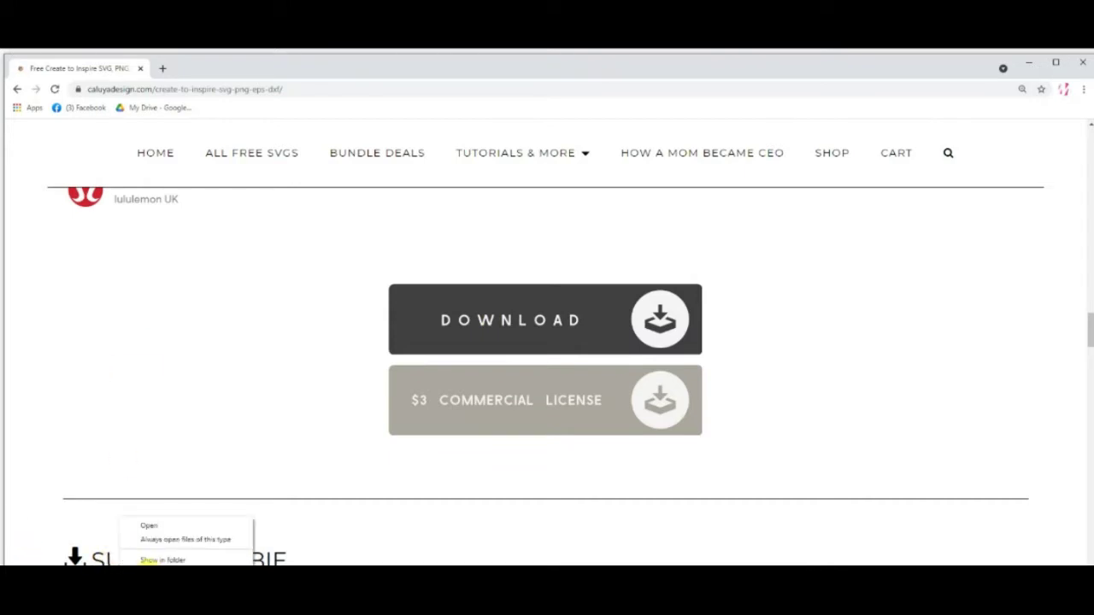
pyautogui.click(151, 561)
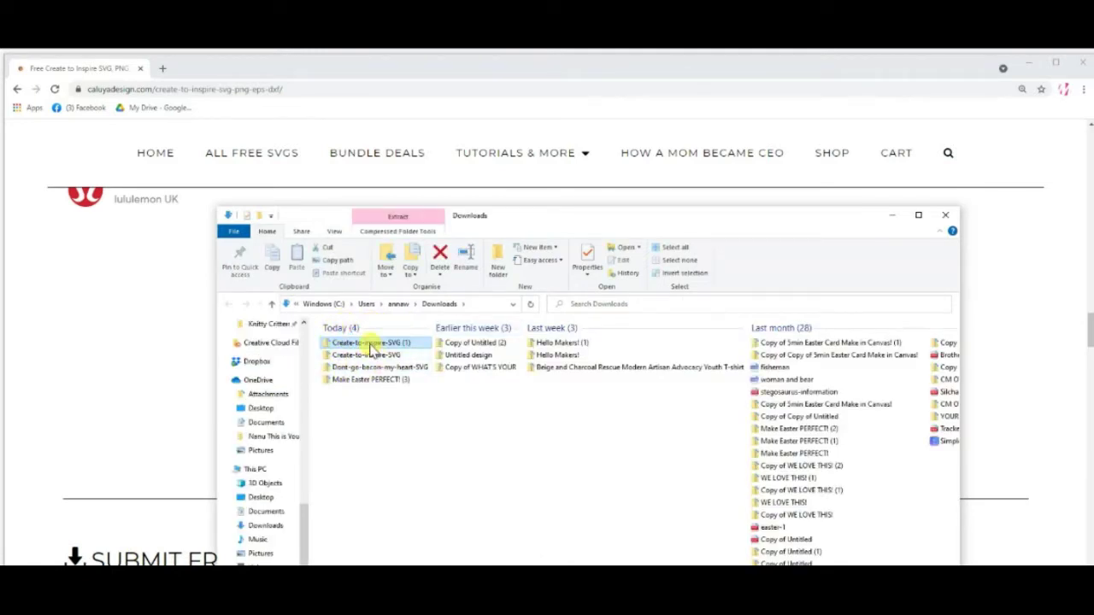
# Open the Create-to-inspire-SVG zip and its inner folder to inspect the PNG, HTML, EPS and DXF files.
pyautogui.doubleClick(370, 343)
pyautogui.doubleClick(358, 355)
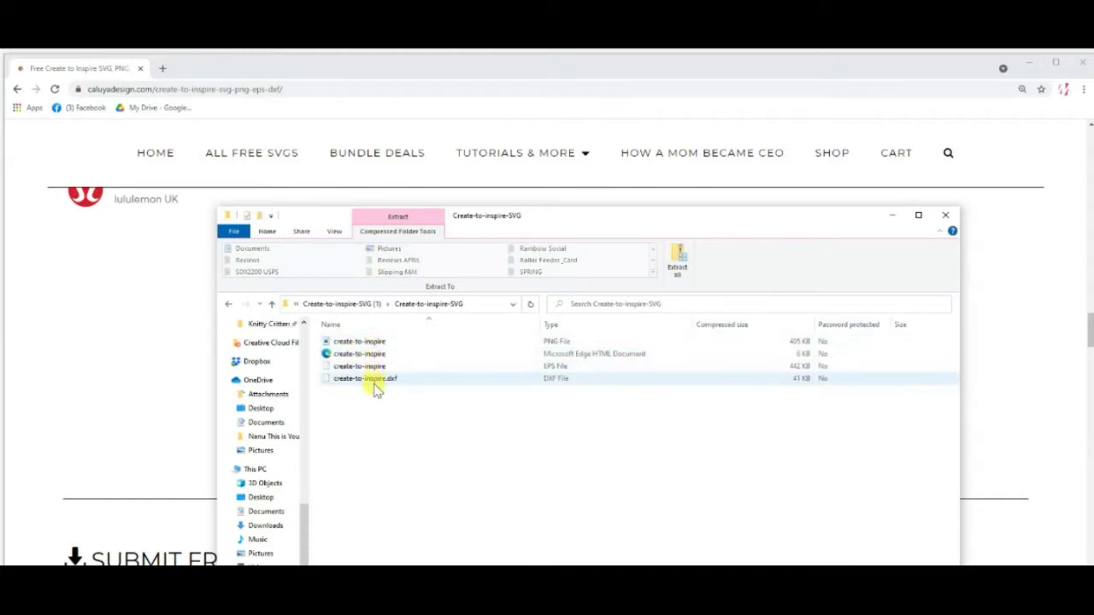
pyautogui.scroll(8, 248, 395)
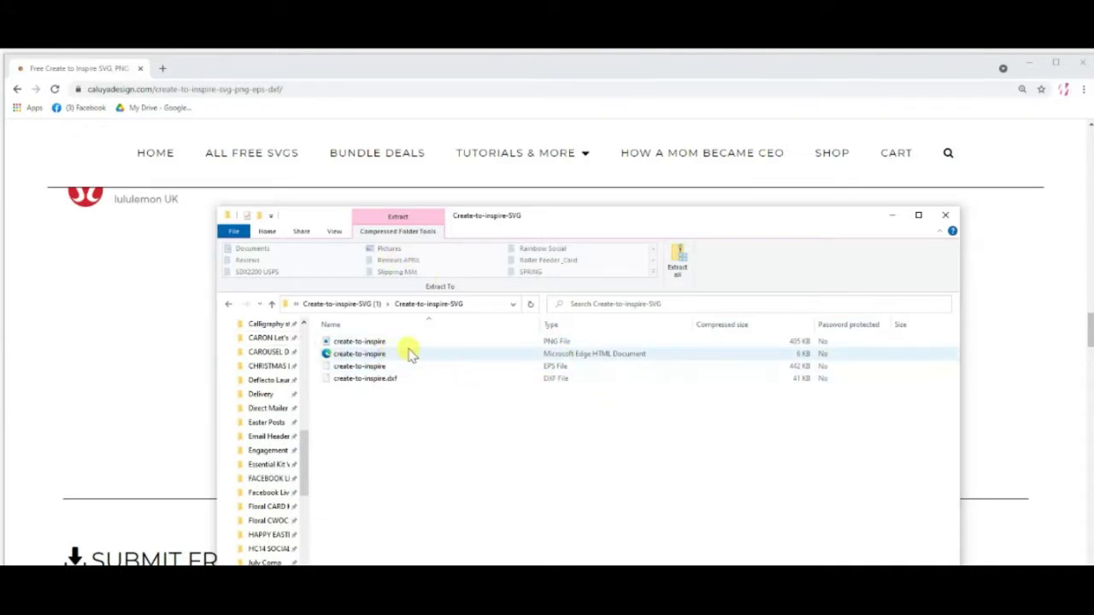
pyautogui.scroll(5, 282, 353)
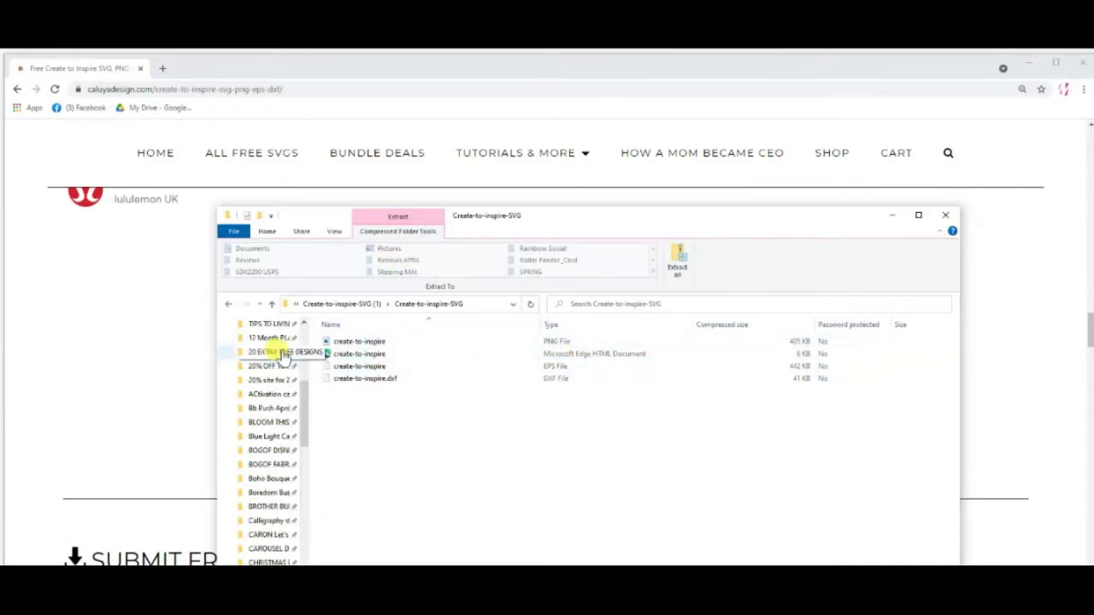
pyautogui.scroll(5, 283, 353)
# Visit Desktop, return to the zip's contents, and close File Explorer.
pyautogui.click(255, 348)
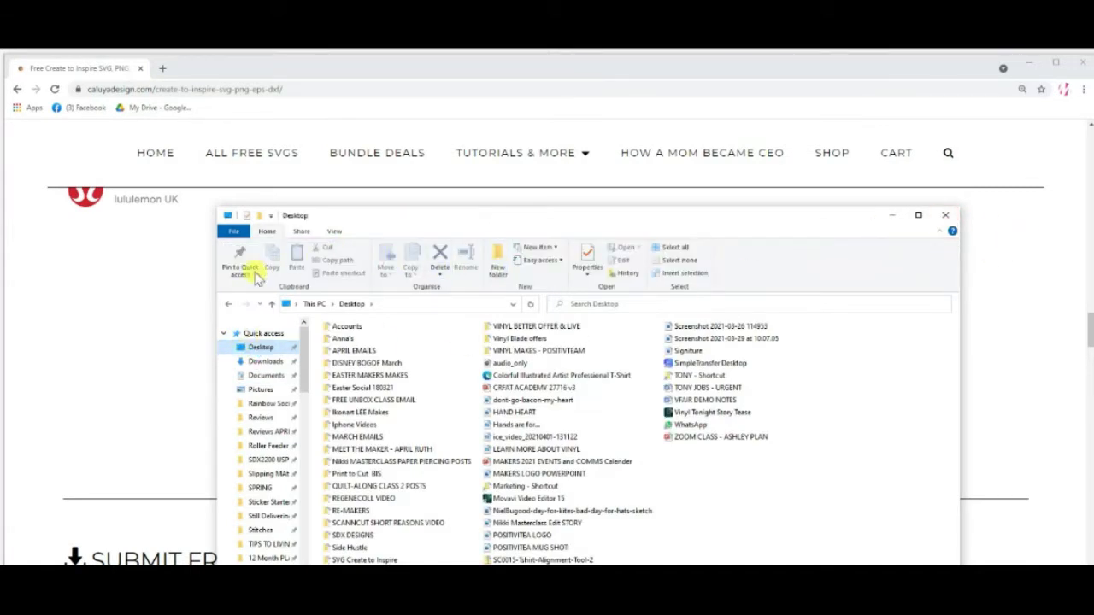
pyautogui.click(228, 305)
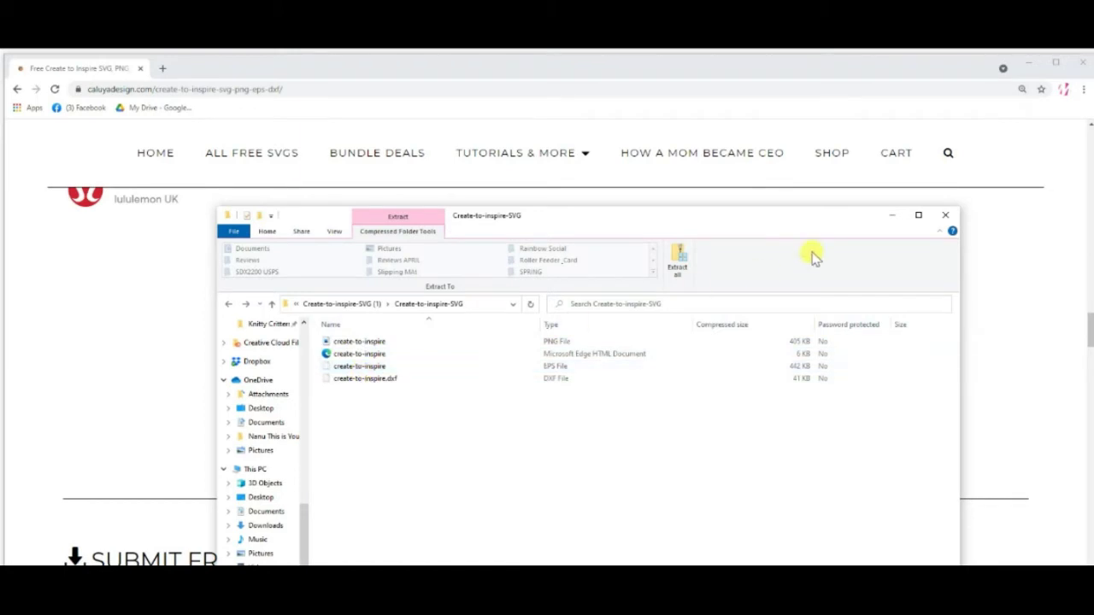
pyautogui.click(946, 215)
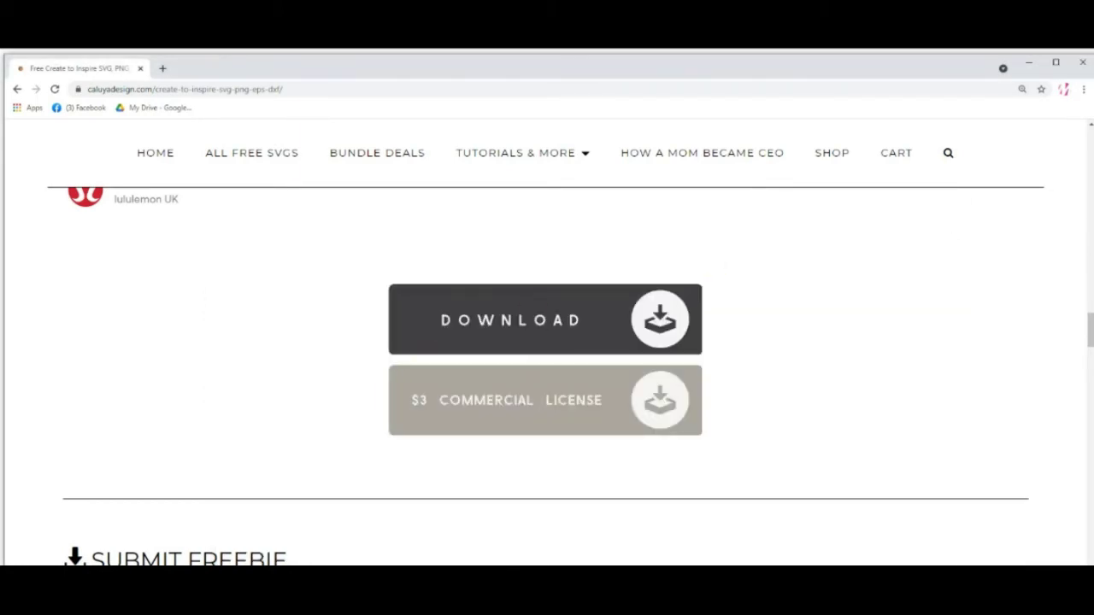
# Move the CanvasWorkspace window to the top-left and stretch it to fill the screen.
pyautogui.moveTo(359, 254); pyautogui.dragTo(325, 57)
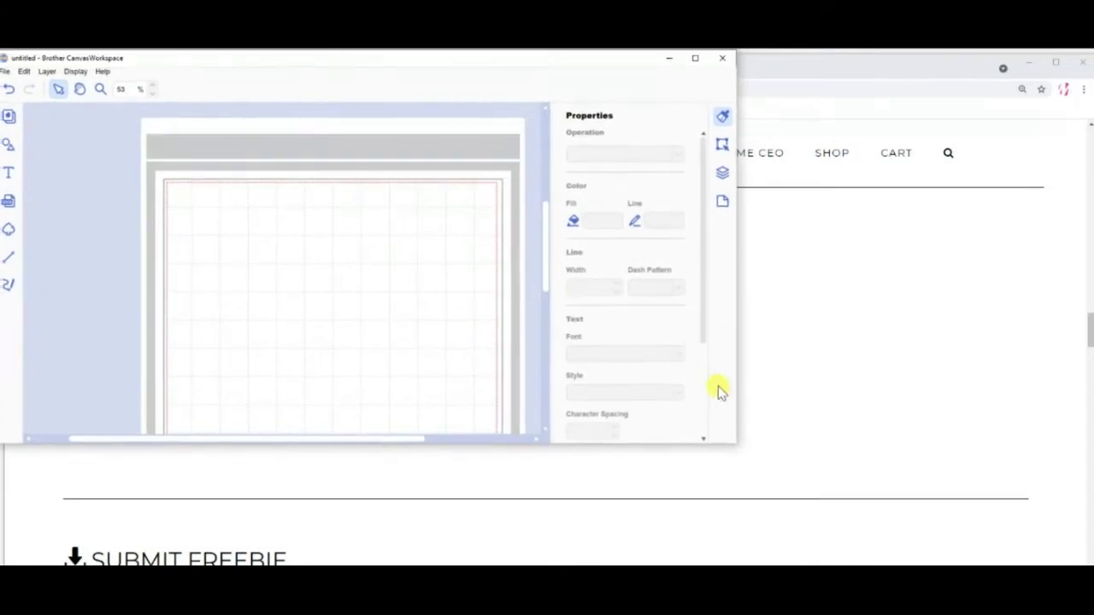
pyautogui.moveTo(739, 250); pyautogui.dragTo(1089, 311)
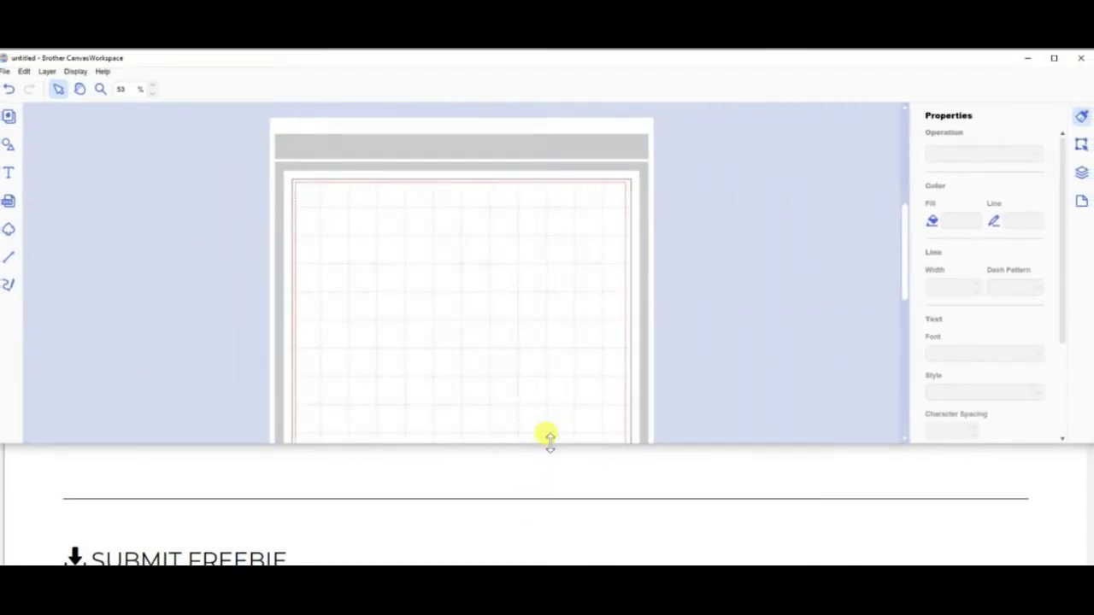
pyautogui.moveTo(550, 441); pyautogui.dragTo(557, 536)
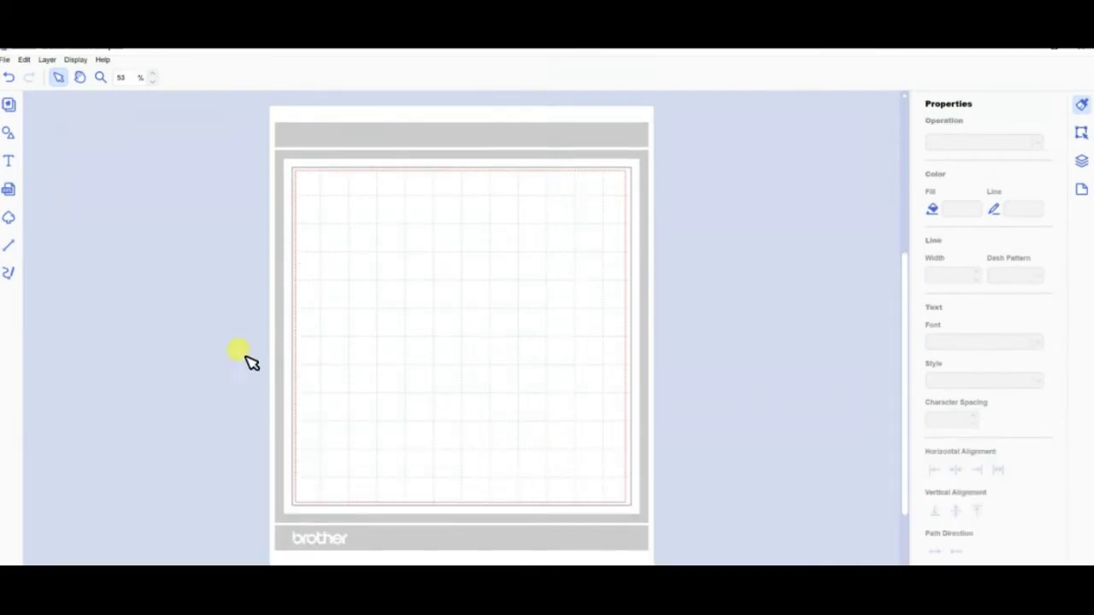
# Load create-to-inspire from the computer into Image Tracing.
pyautogui.click(8, 219)
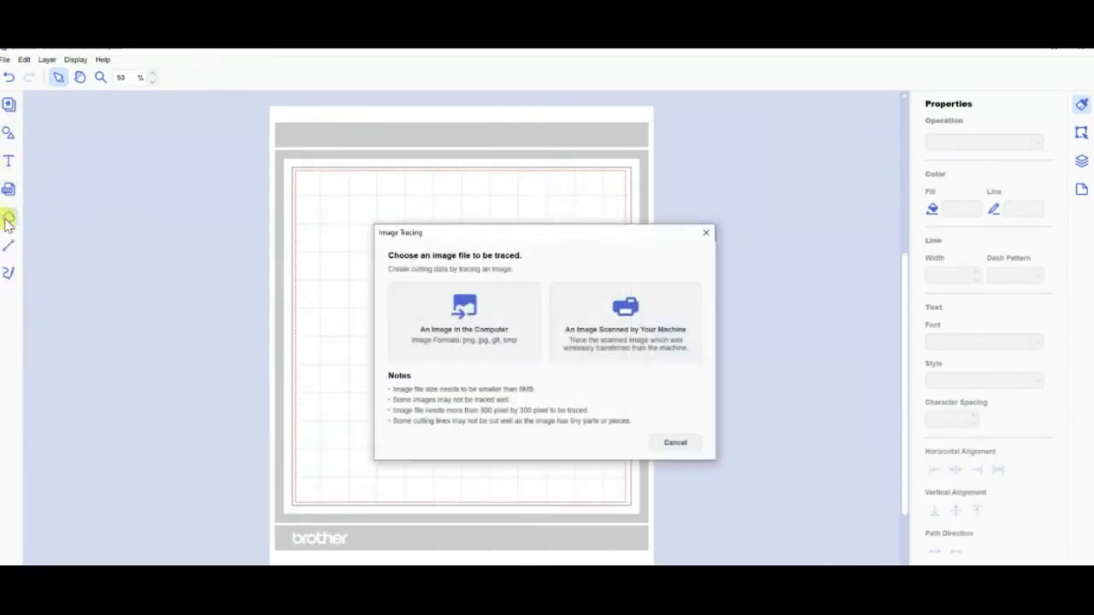
pyautogui.click(482, 316)
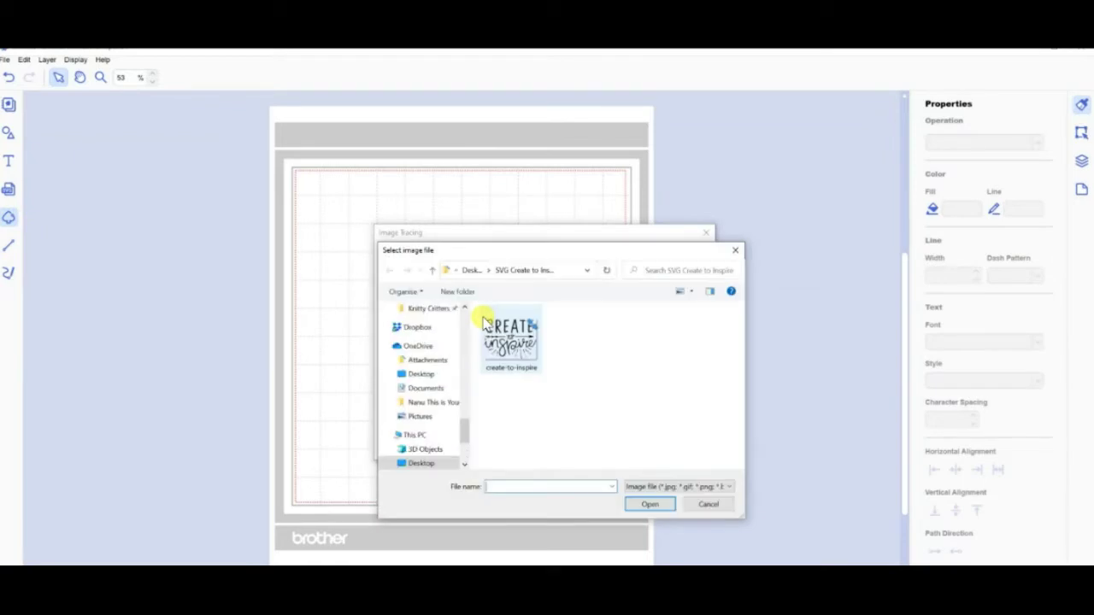
pyautogui.click(506, 346)
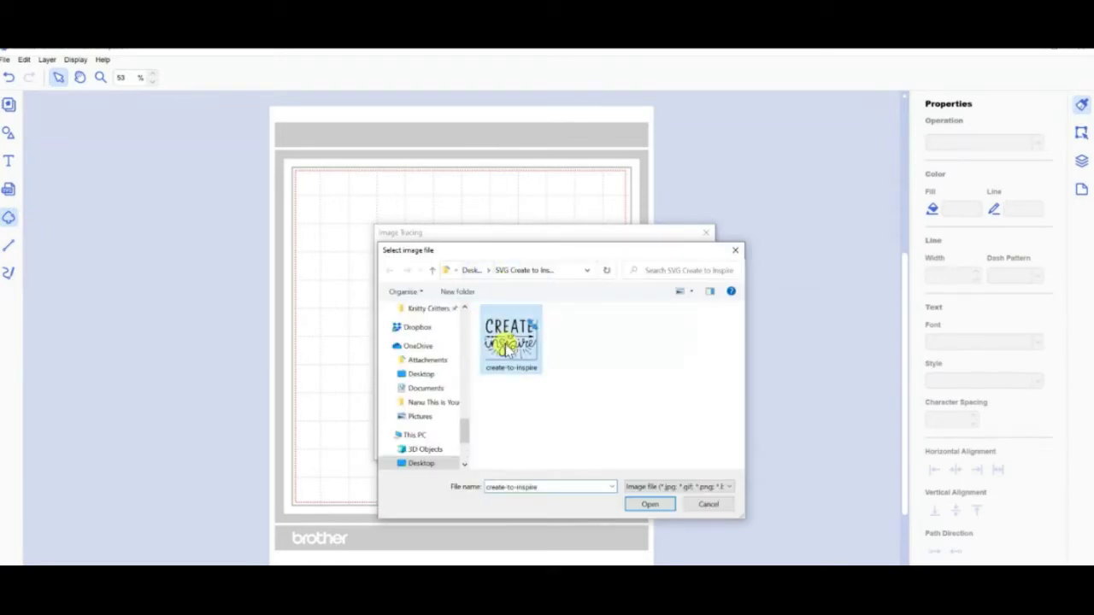
pyautogui.click(639, 506)
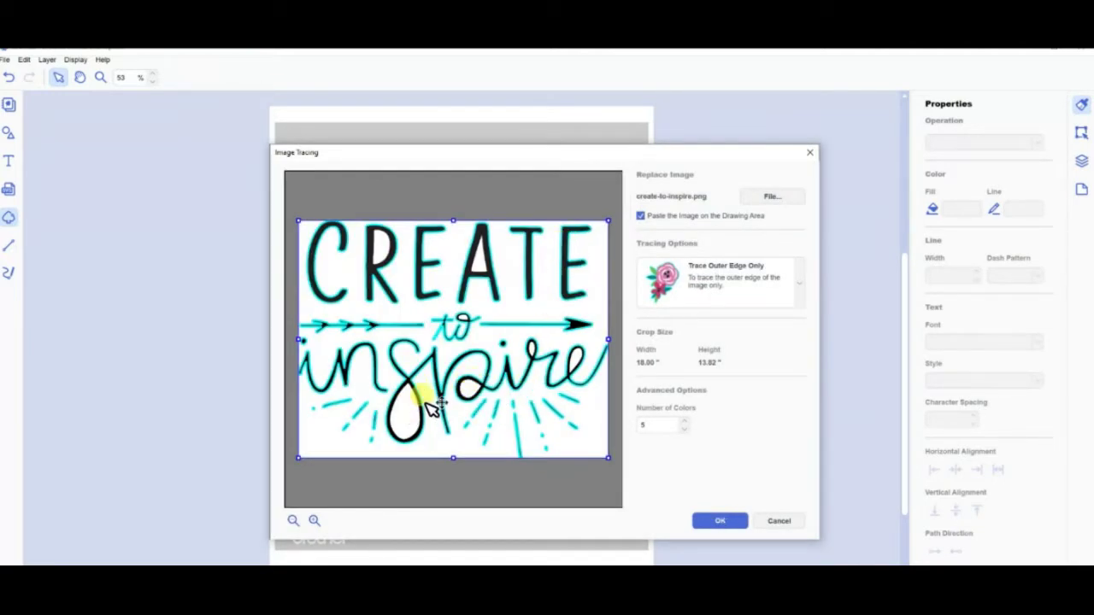
# Trace with Trace Areas by Color, without pasting the original image, and place the outlines.
pyautogui.click(700, 289)
pyautogui.click(704, 386)
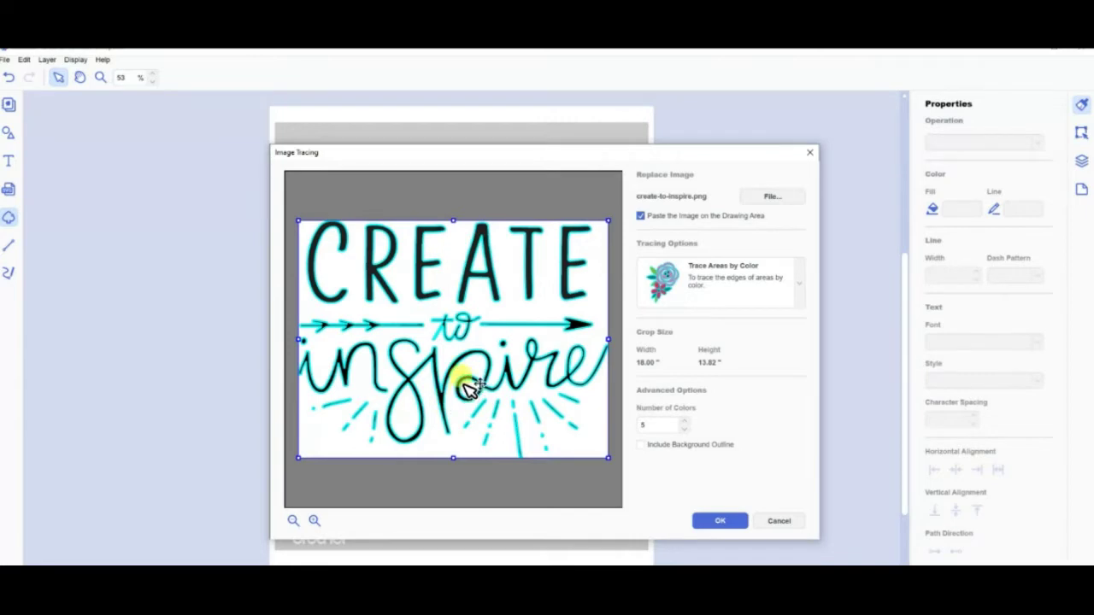
pyautogui.click(641, 216)
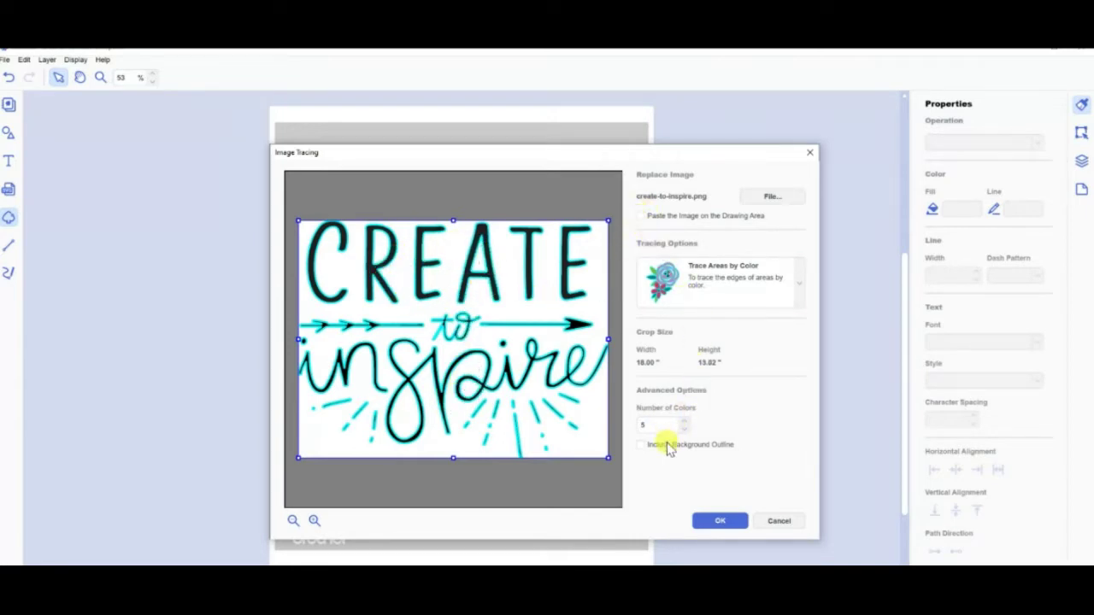
pyautogui.click(718, 525)
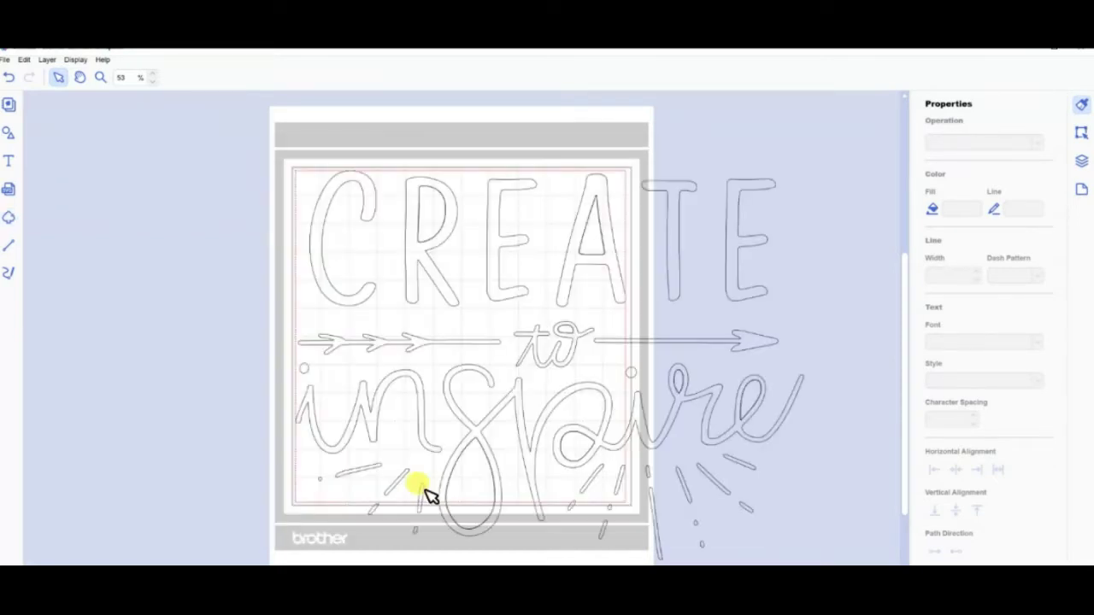
# Scale the whole traced design down proportionally into the mat's top-left corner.
pyautogui.moveTo(819, 560)
pyautogui.mouseDown()
pyautogui.moveTo(606, 532)
pyautogui.moveTo(362, 439)
pyautogui.moveTo(288, 288)
pyautogui.moveTo(262, 158)
pyautogui.mouseUp()
pyautogui.moveTo(799, 557)
pyautogui.mouseDown()
pyautogui.moveTo(625, 466)
pyautogui.moveTo(489, 367)
pyautogui.mouseUp()
pyautogui.click(528, 368)
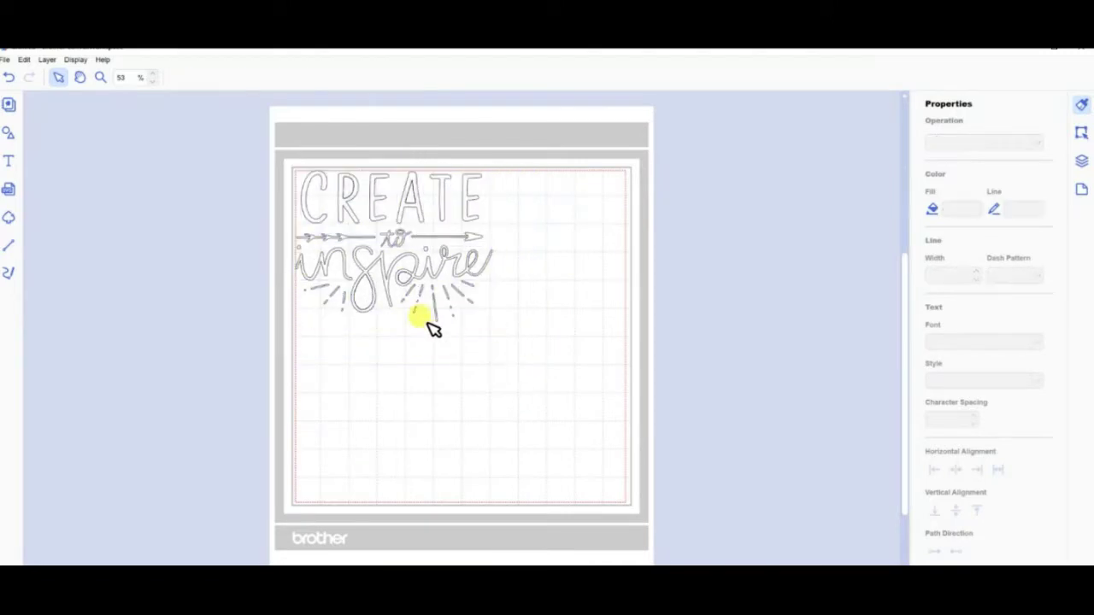
pyautogui.scroll(2, 430, 327)
pyautogui.scroll(3, 383, 371)
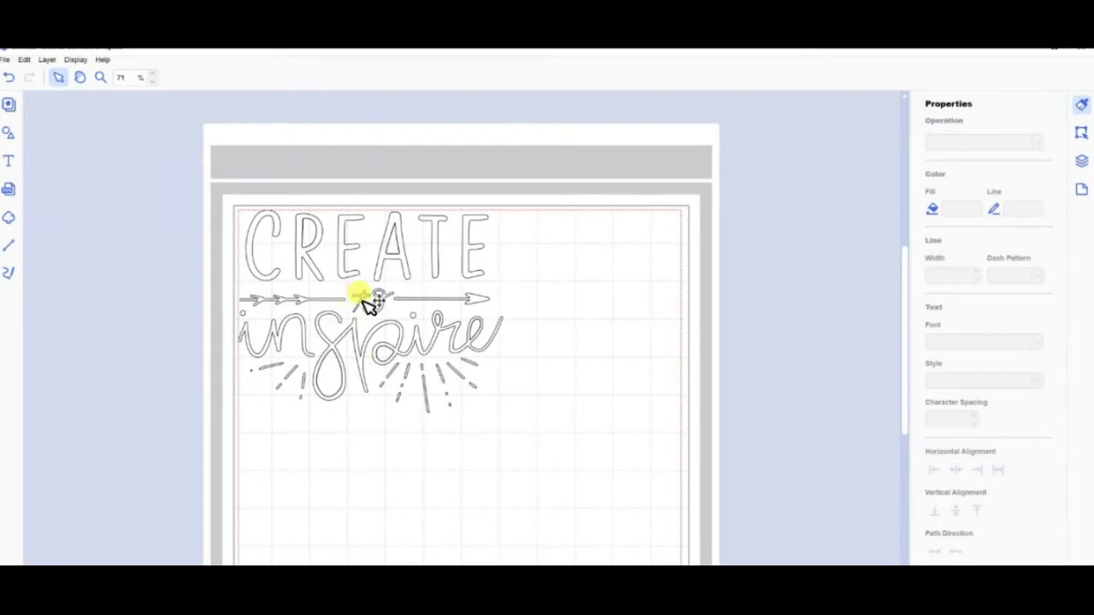
pyautogui.click(365, 301)
# Fill the word 'to' with solid black.
pyautogui.click(253, 78)
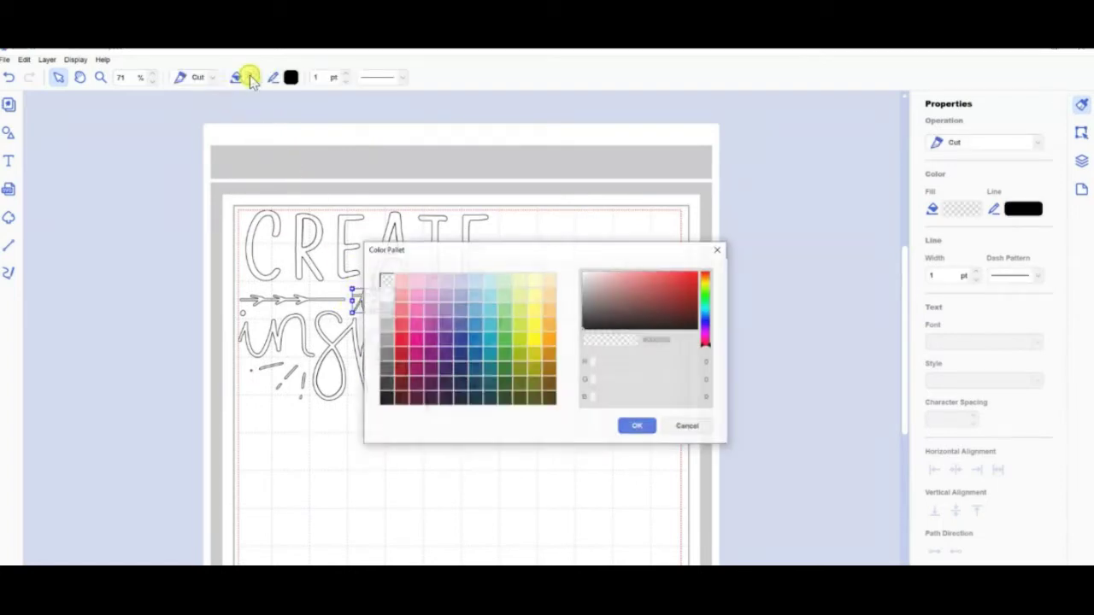
pyautogui.click(387, 396)
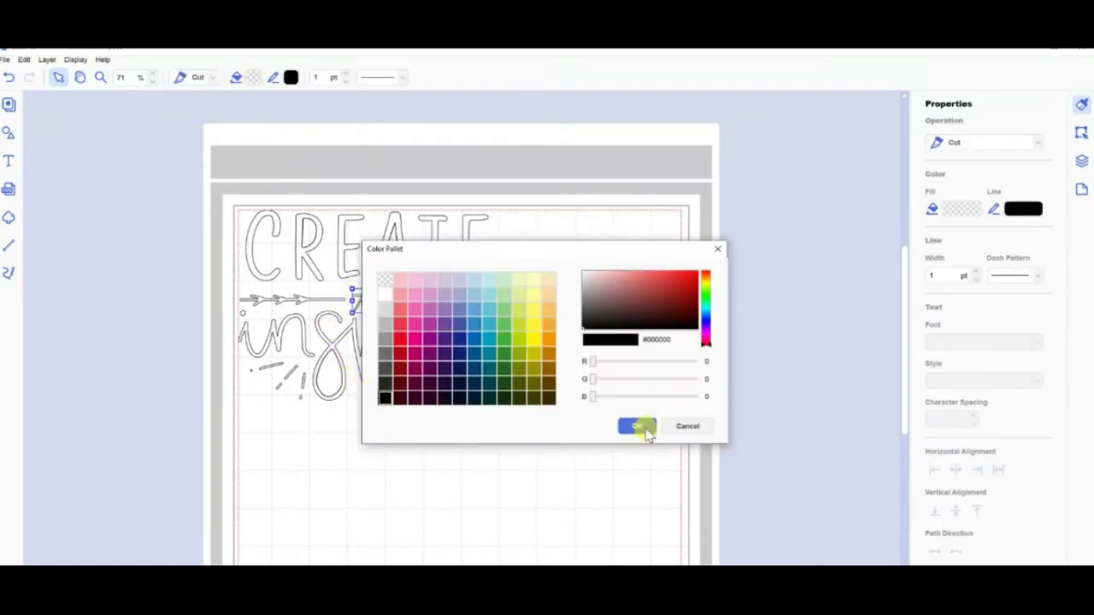
pyautogui.click(638, 426)
# Set the whole traced design's operation to Draw.
pyautogui.moveTo(596, 424); pyautogui.dragTo(173, 203)
pyautogui.click(211, 79)
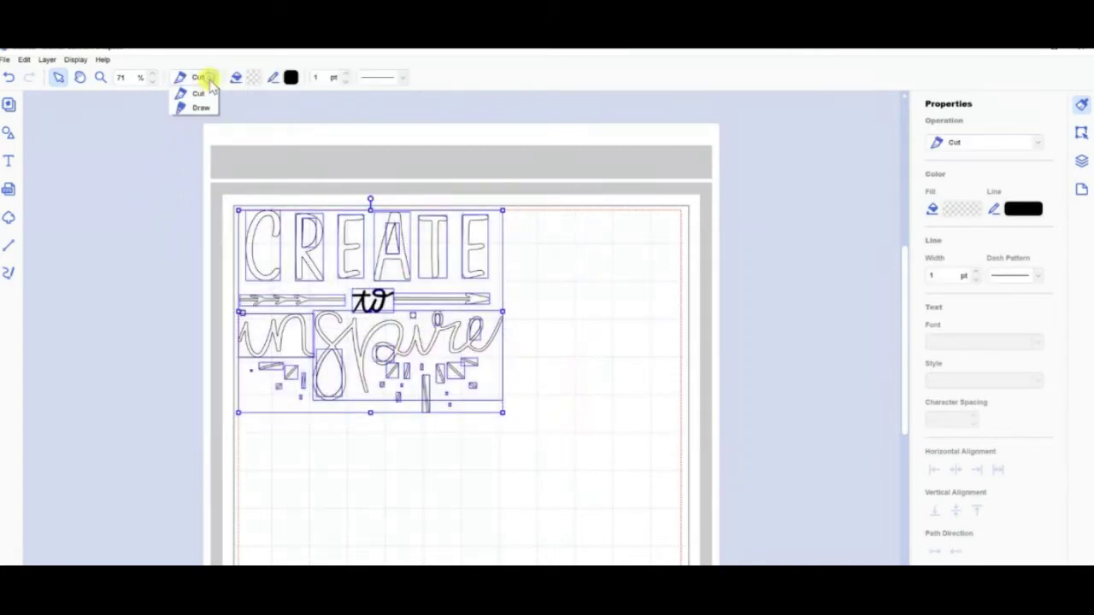
pyautogui.click(203, 103)
pyautogui.click(532, 366)
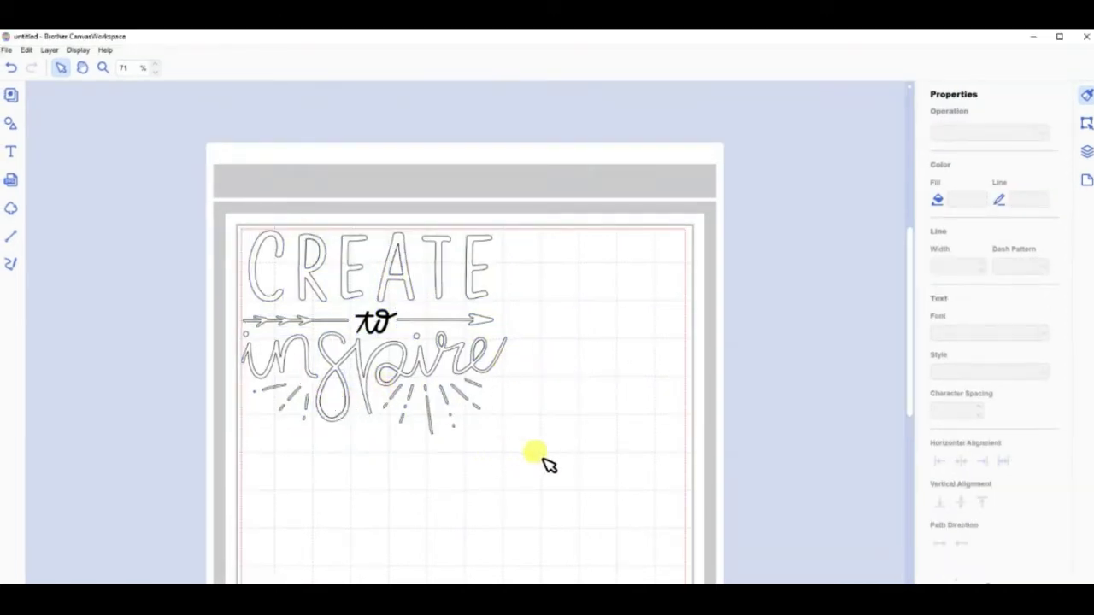
# Pull the R's inner piece out to the side of the design.
pyautogui.moveTo(544, 460)
pyautogui.mouseDown()
pyautogui.moveTo(362, 276)
pyautogui.moveTo(240, 229)
pyautogui.mouseUp()
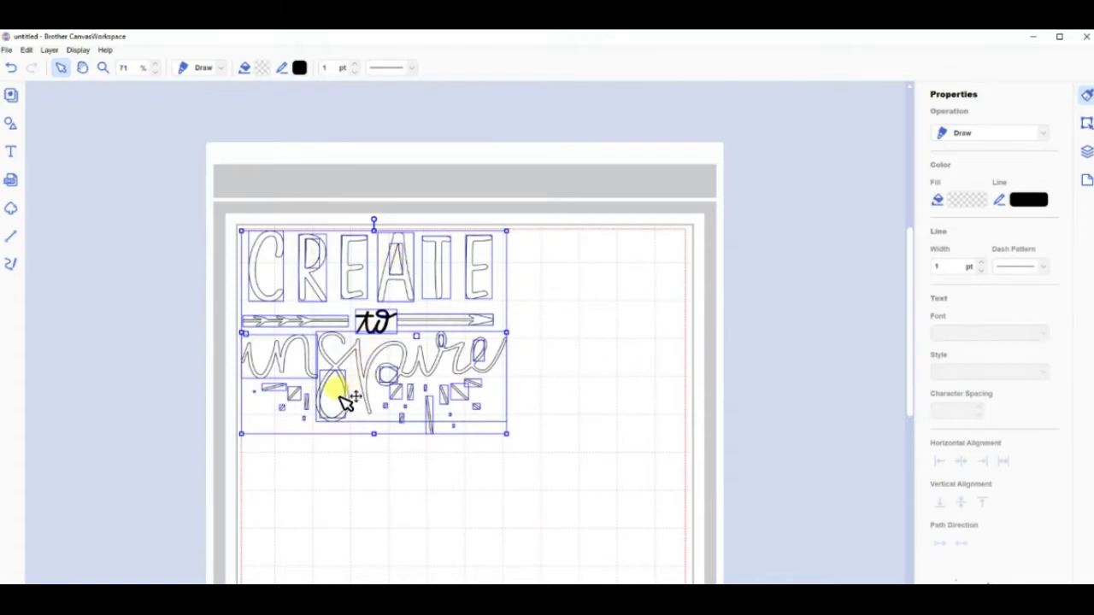
pyautogui.click(578, 369)
pyautogui.moveTo(316, 252)
pyautogui.mouseDown()
pyautogui.moveTo(317, 268)
pyautogui.moveTo(566, 268)
pyautogui.mouseUp()
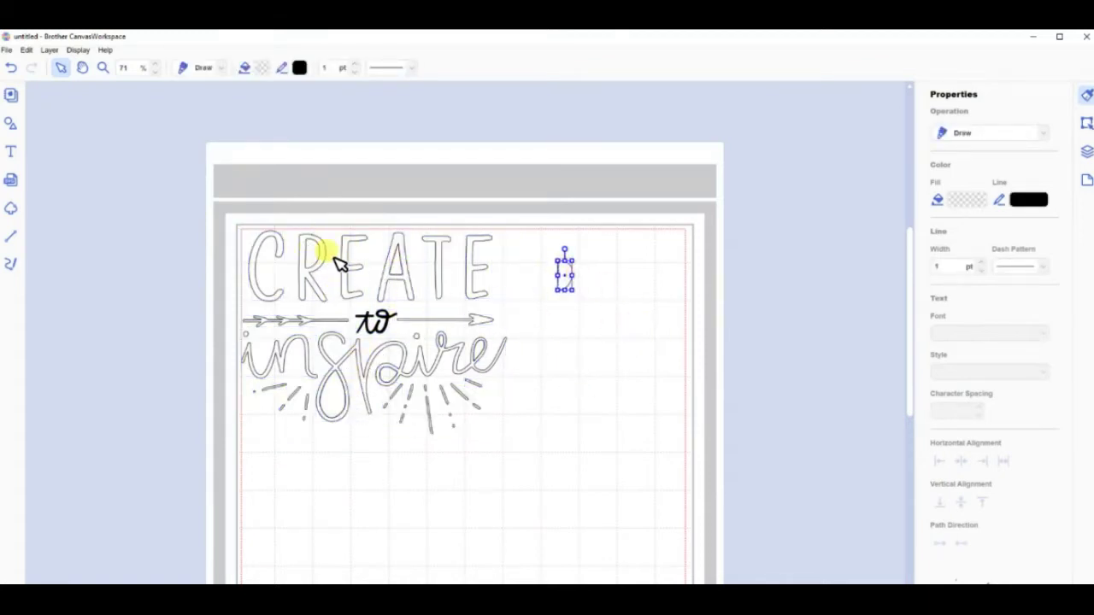
# Delete the six stray inner pieces from the R, 'inspire' and 'to', then select the whole design.
pyautogui.press('Delete')
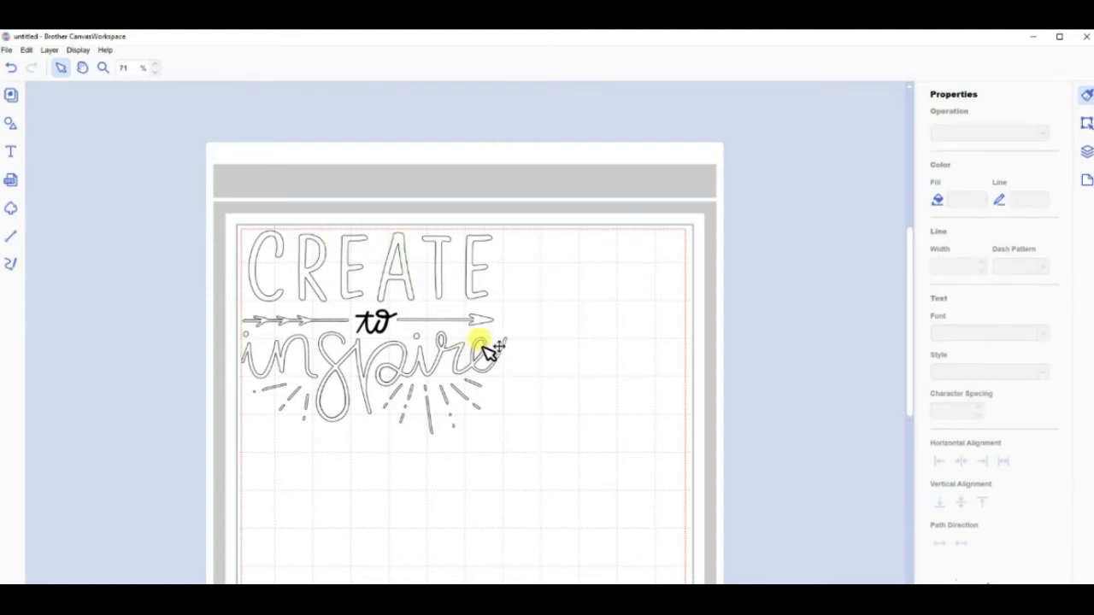
pyautogui.click(478, 345)
pyautogui.press('Delete')
pyautogui.click(431, 337)
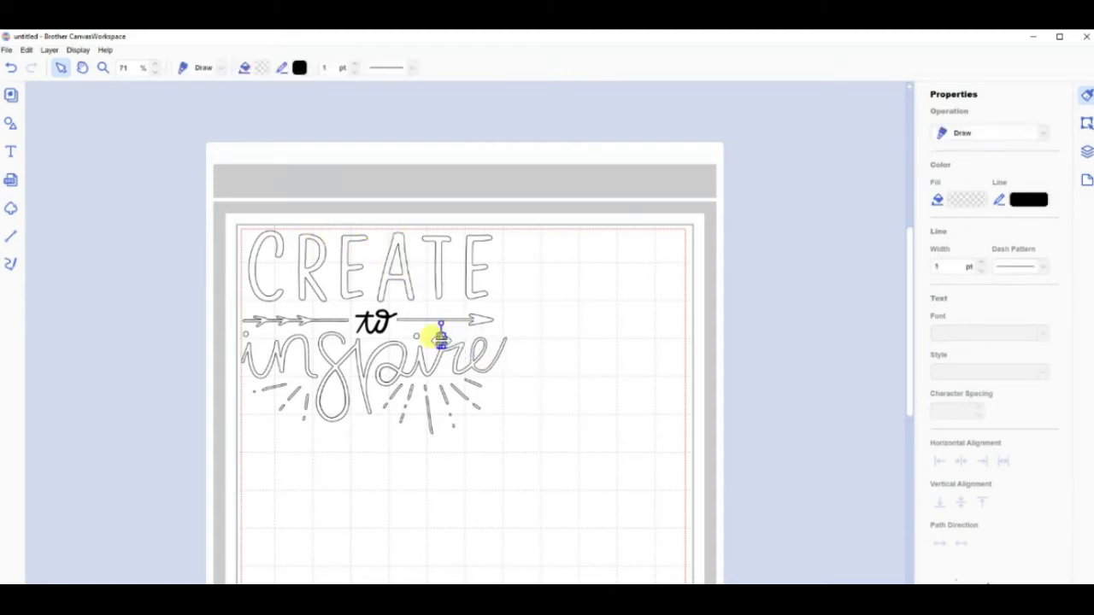
pyautogui.press('Delete')
pyautogui.click(385, 371)
pyautogui.press('Delete')
pyautogui.click(334, 398)
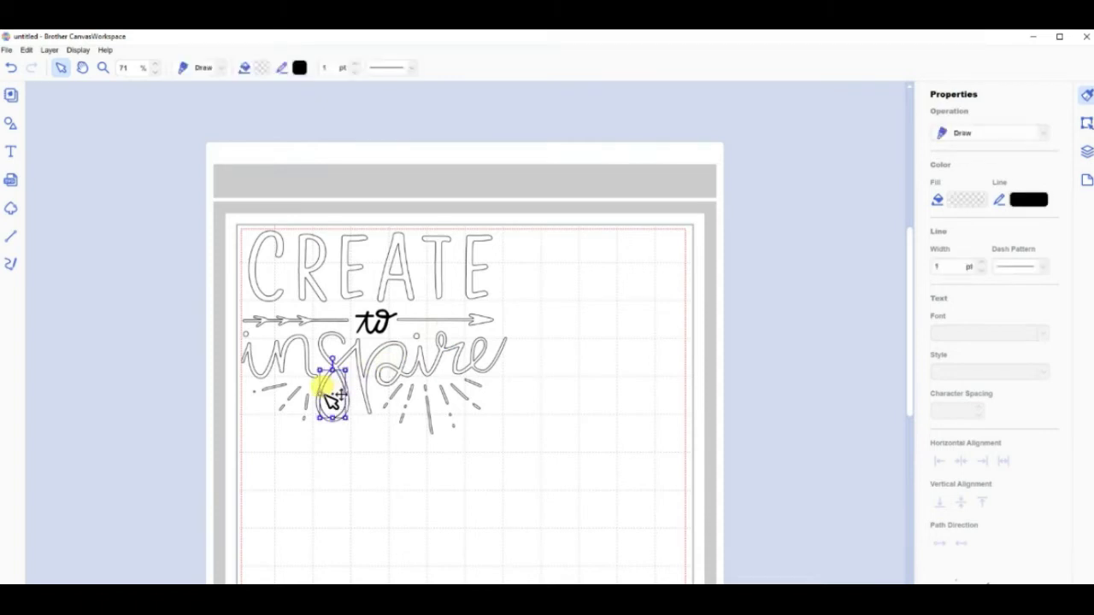
pyautogui.press('Delete')
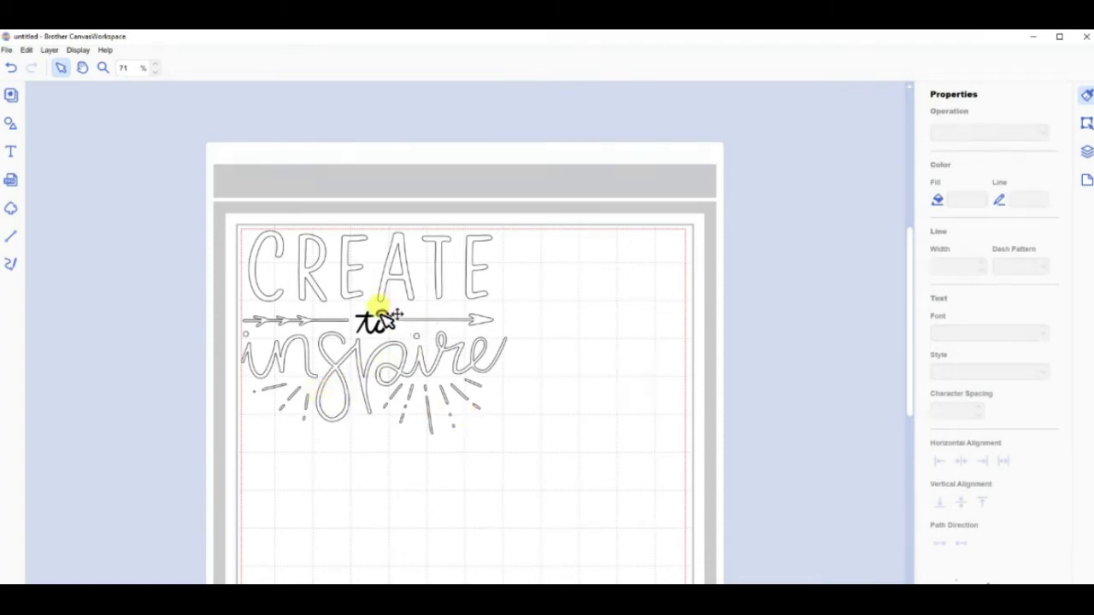
pyautogui.click(387, 318)
pyautogui.press('Delete')
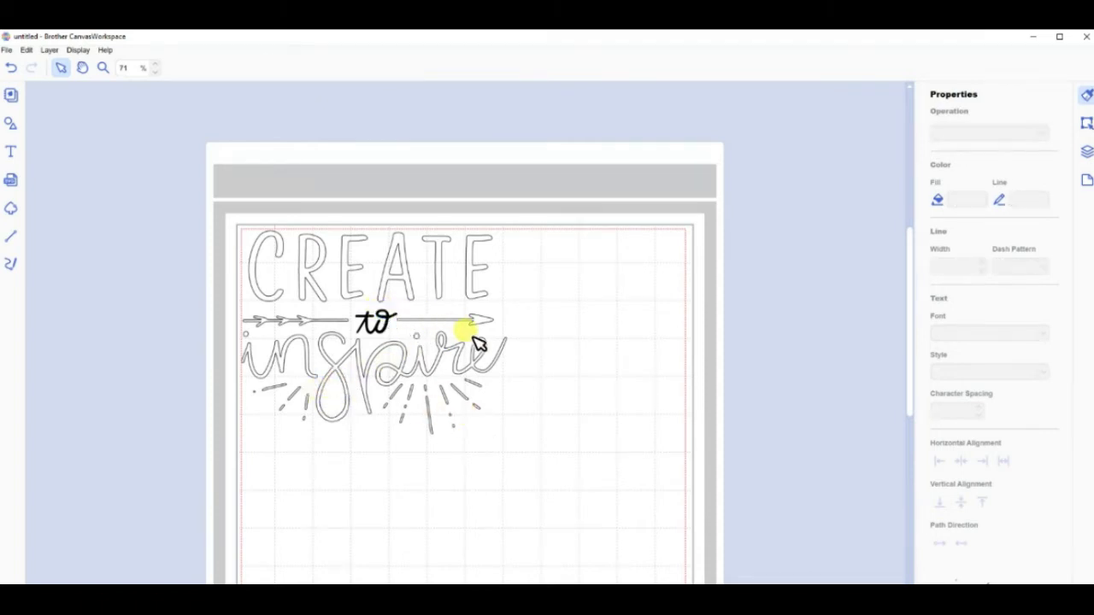
pyautogui.moveTo(537, 446)
pyautogui.mouseDown()
pyautogui.moveTo(467, 313)
pyautogui.moveTo(441, 310)
pyautogui.moveTo(346, 342)
pyautogui.moveTo(237, 336)
pyautogui.moveTo(230, 295)
pyautogui.moveTo(245, 230)
pyautogui.mouseUp()
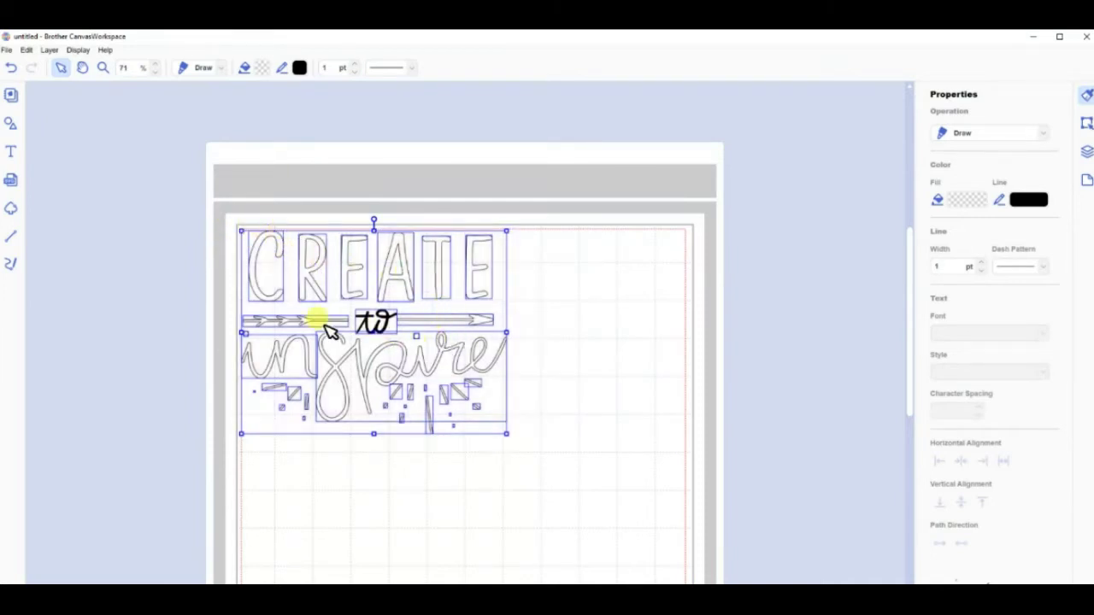
# Transfer the design as an FCM file via the Internet to the registered ScanNCut.
pyautogui.click(588, 325)
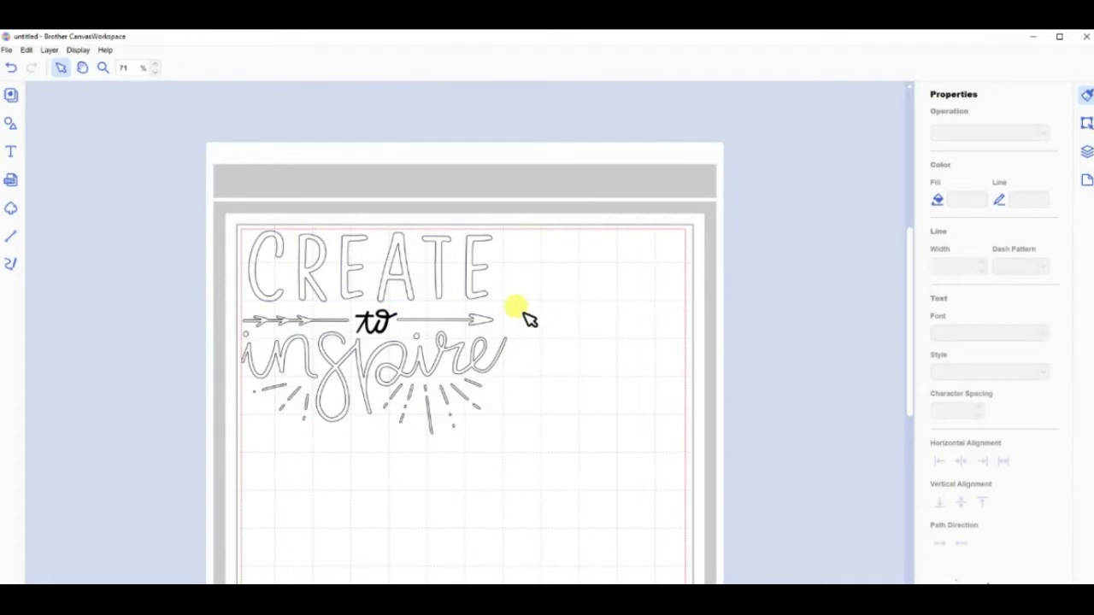
pyautogui.click(5, 50)
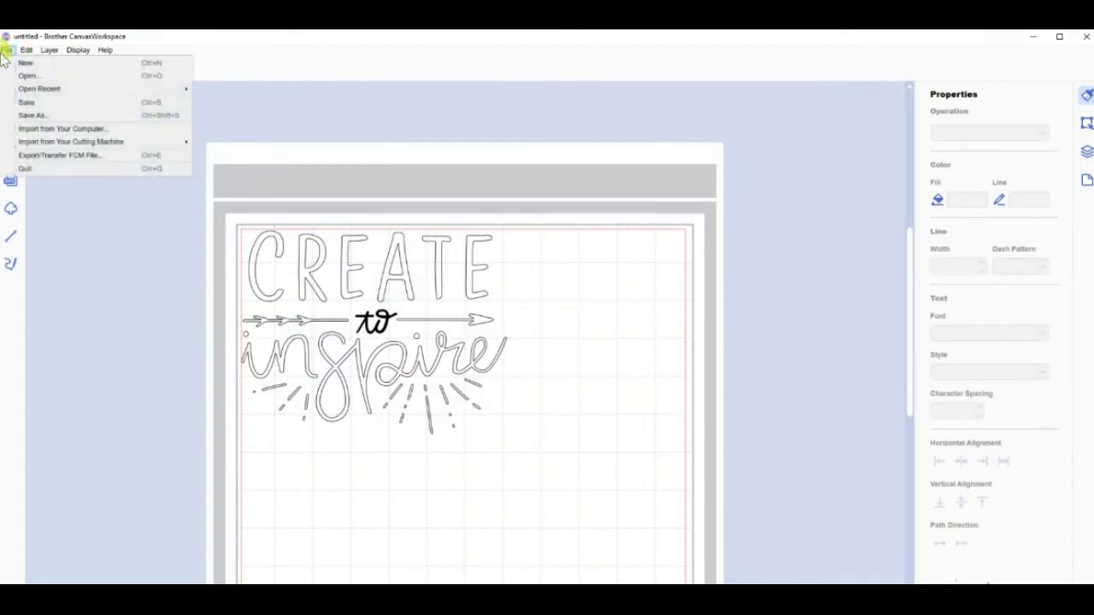
pyautogui.click(40, 154)
pyautogui.click(494, 342)
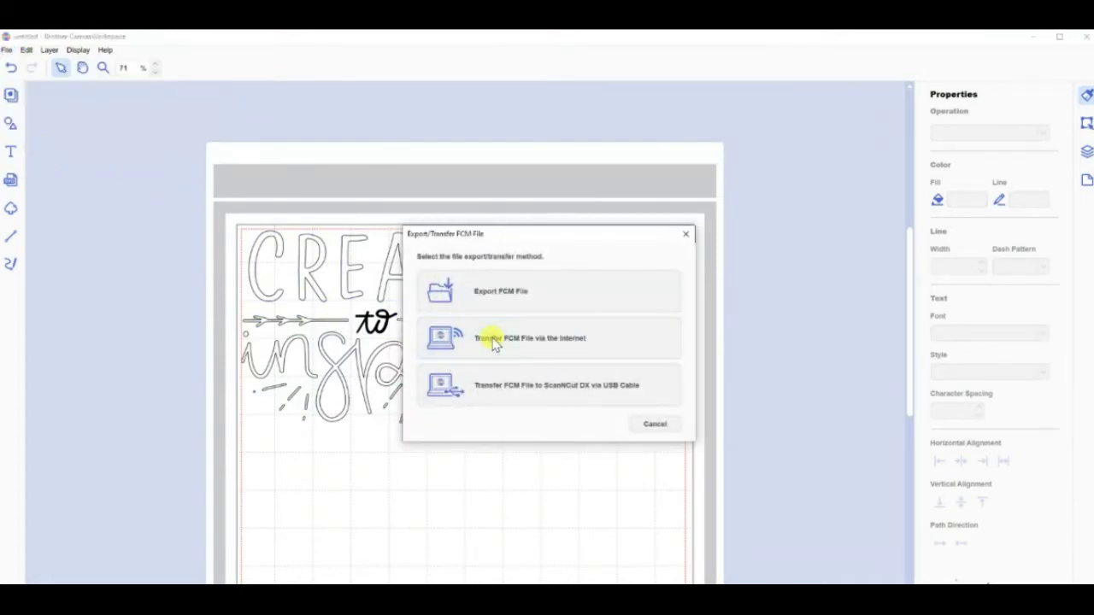
pyautogui.click(676, 370)
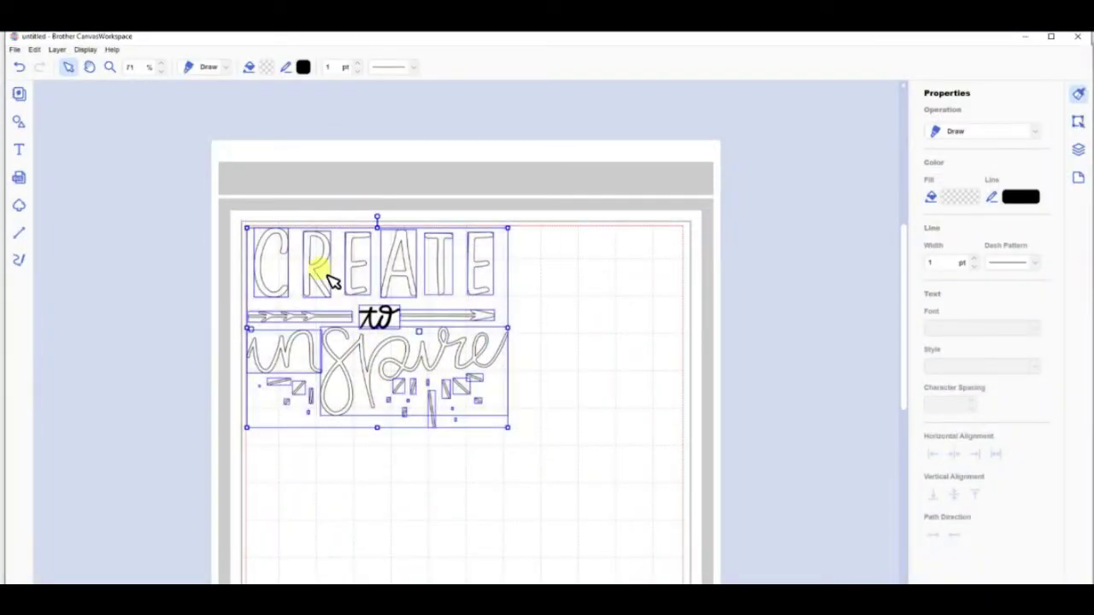
# Switch the whole Create to Inspire design's operation from Draw to Cut and reselect it.
pyautogui.click(225, 67)
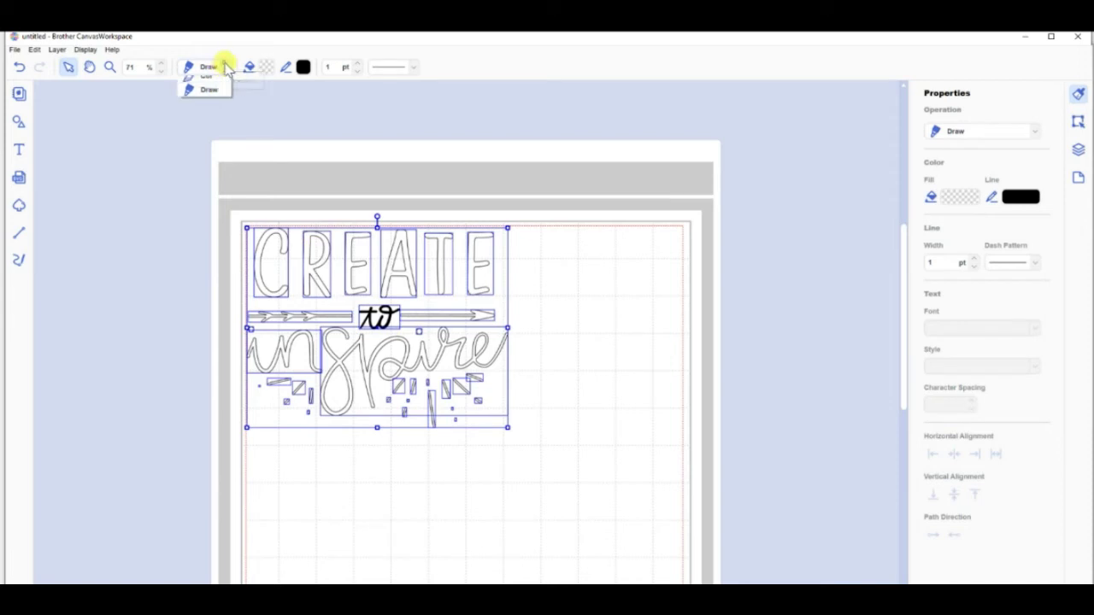
pyautogui.click(207, 83)
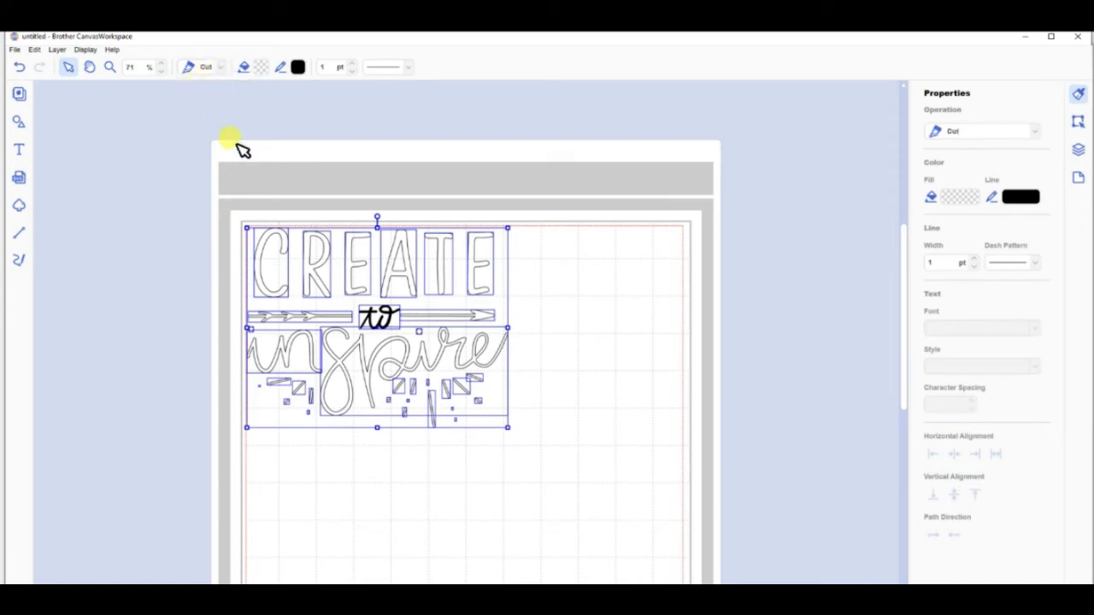
pyautogui.click(576, 345)
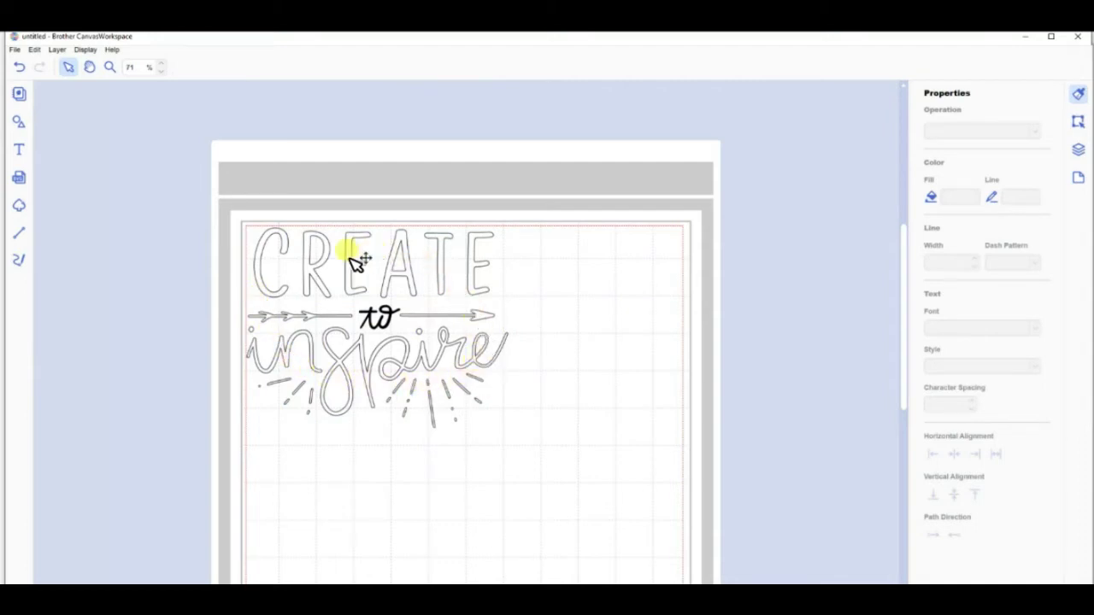
pyautogui.moveTo(533, 439); pyautogui.dragTo(231, 227)
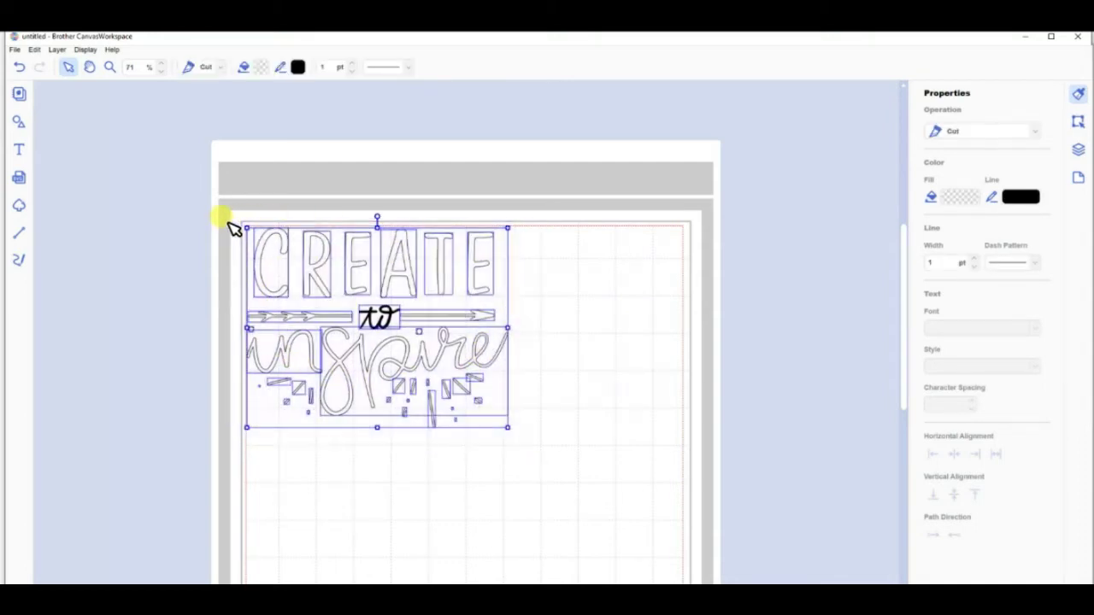
# Flip the design horizontally from the Edit panel, then undo the mirroring with Ctrl+Z.
pyautogui.click(1080, 123)
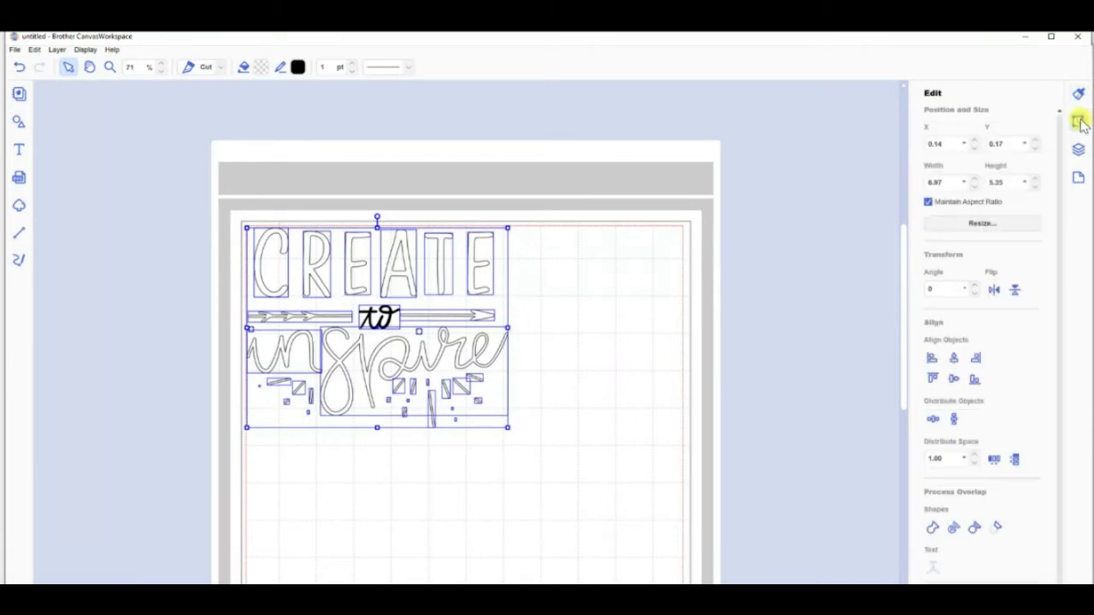
pyautogui.click(994, 290)
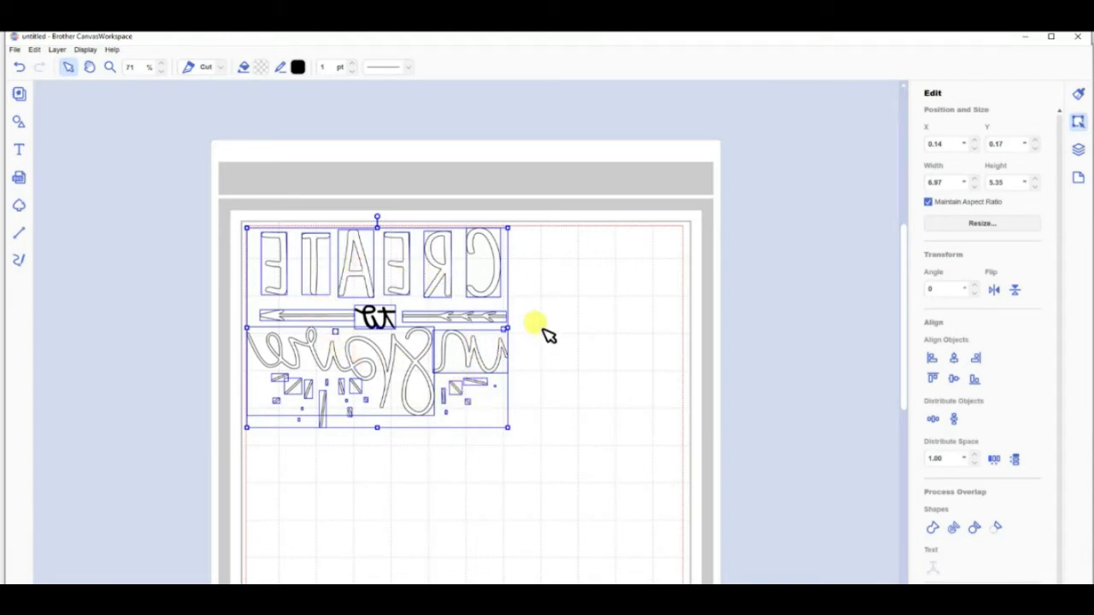
pyautogui.hotkey('ctrl', 'z')
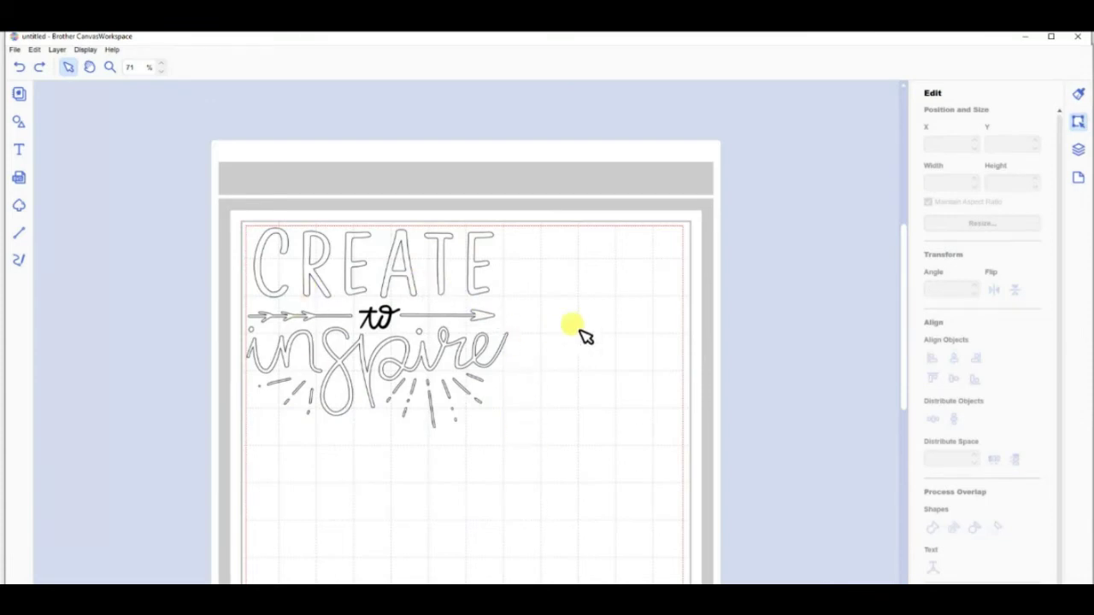
# Transfer the Cut design to the registered ScanNCut as an FCM file via the Internet.
pyautogui.click(13, 50)
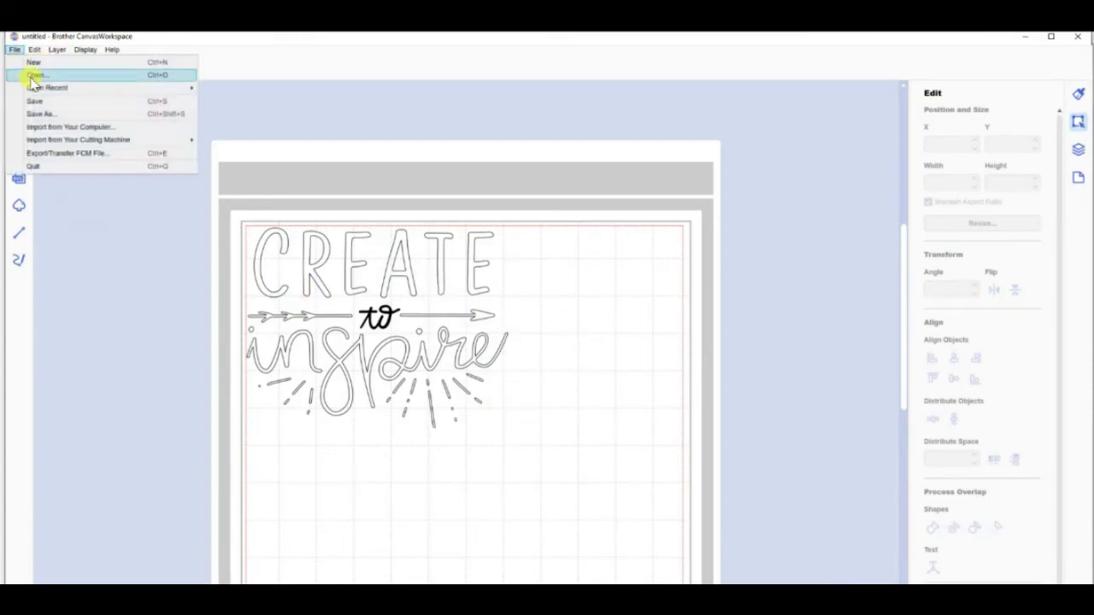
pyautogui.click(58, 155)
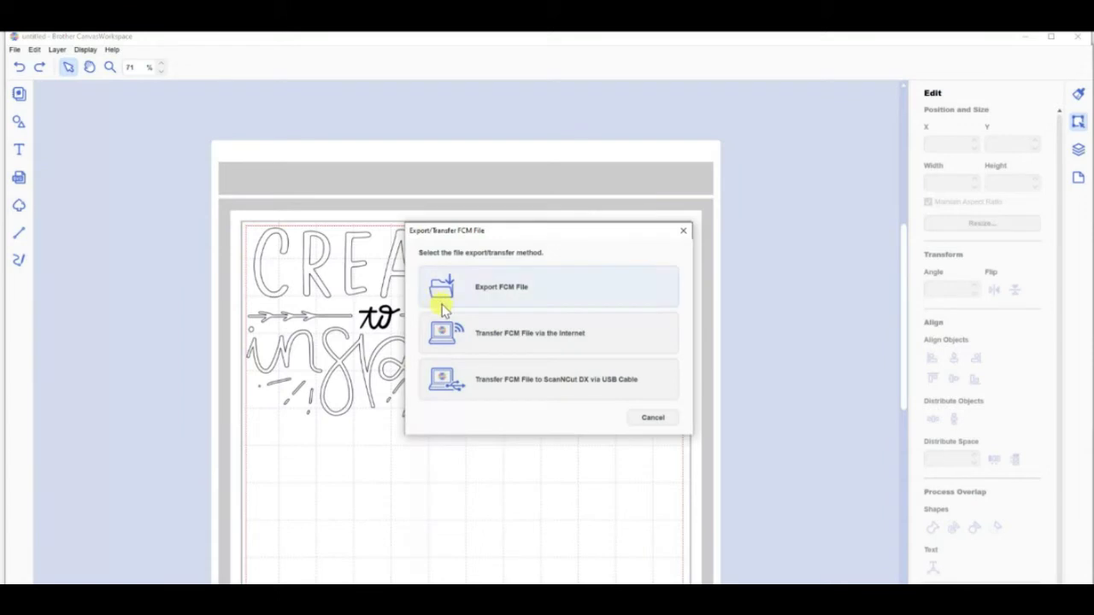
pyautogui.click(477, 338)
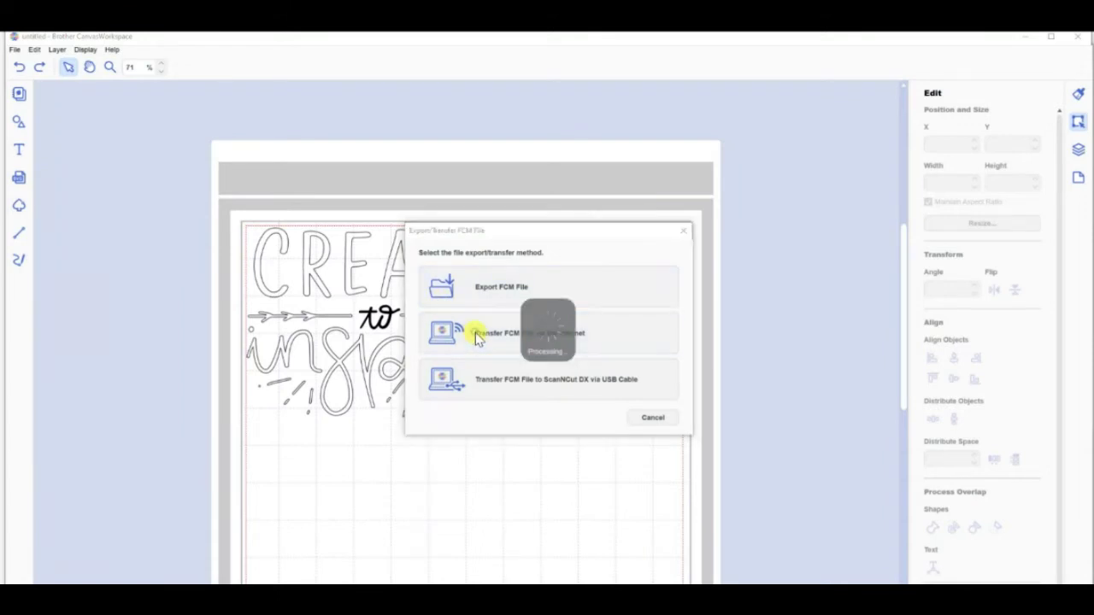